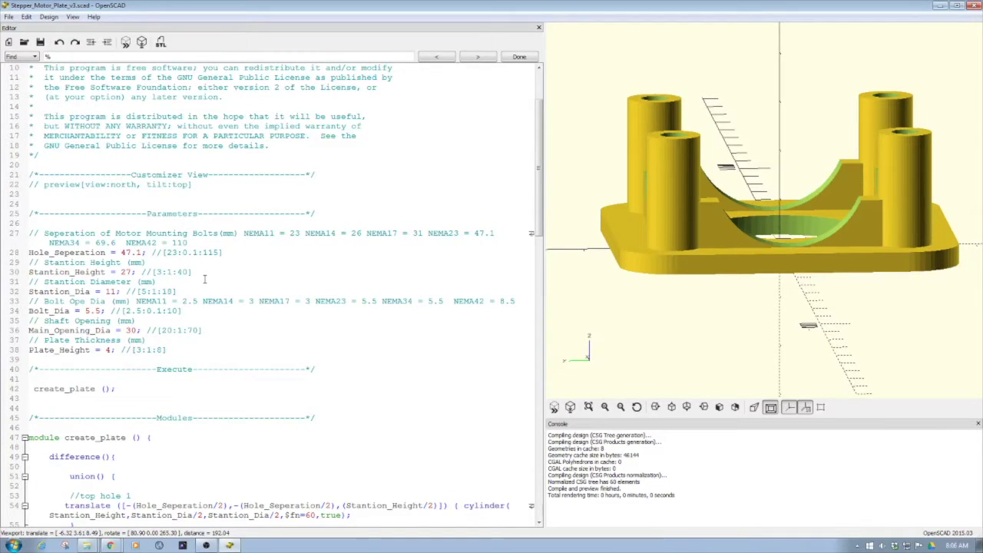
Examine the stepper motor plate model from the side, from above and from slightly below the base
right_drag(747, 251, 745, 254)
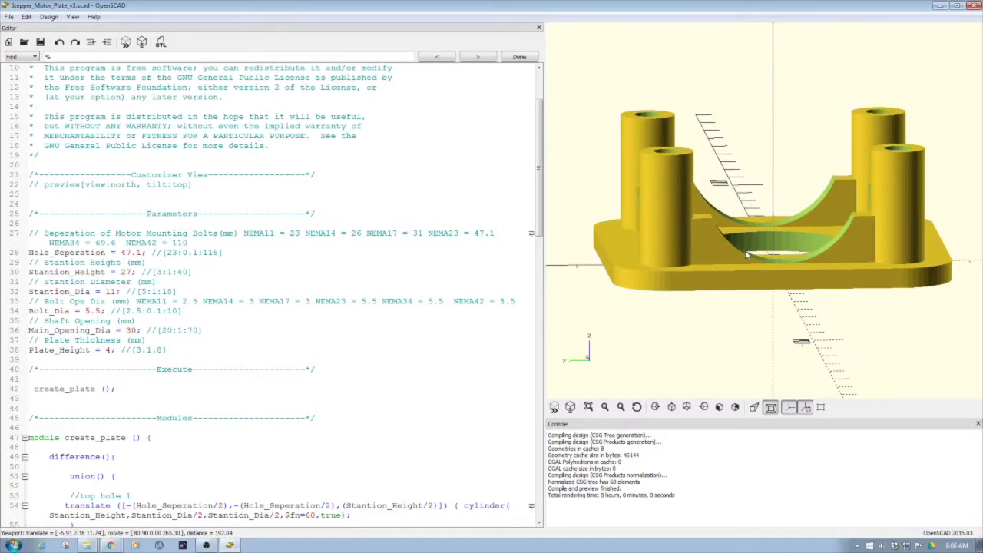
mouse_move(745, 250)
mouse_down()
mouse_move(741, 286)
mouse_move(795, 281)
mouse_move(810, 261)
mouse_move(750, 282)
mouse_move(752, 252)
mouse_move(743, 264)
mouse_up()
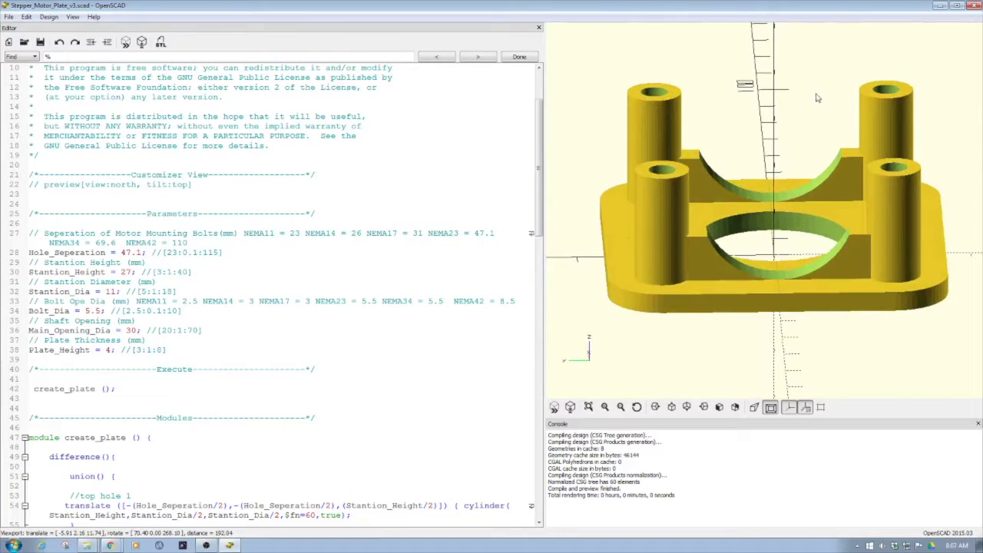
mouse_move(776, 276)
mouse_down()
mouse_move(773, 317)
mouse_move(774, 290)
mouse_up()
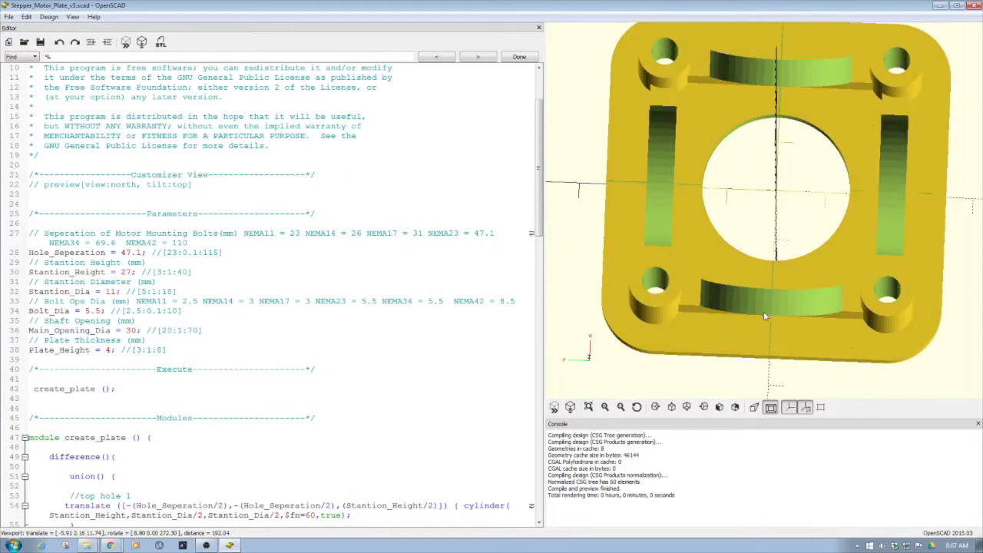
drag(765, 318, 772, 257)
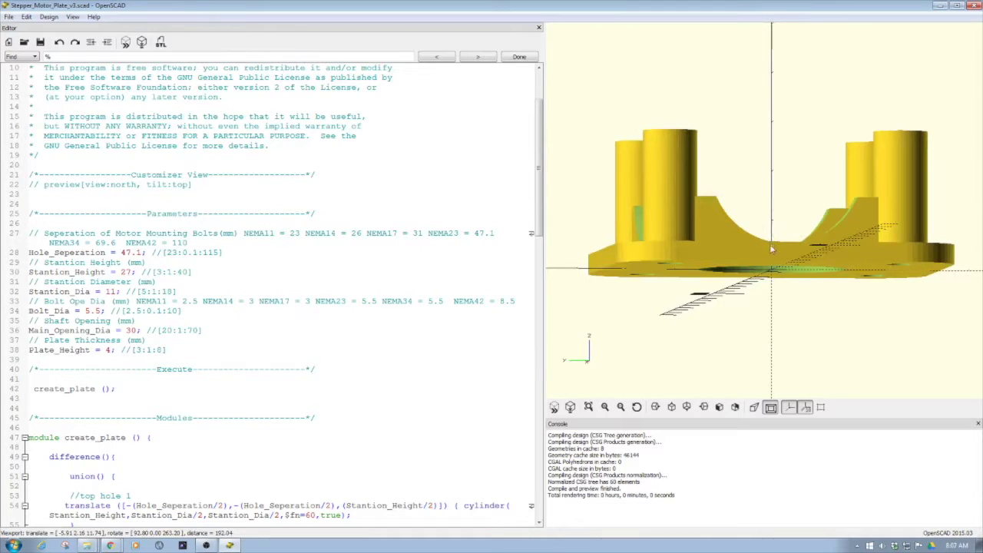
drag(774, 249, 774, 273)
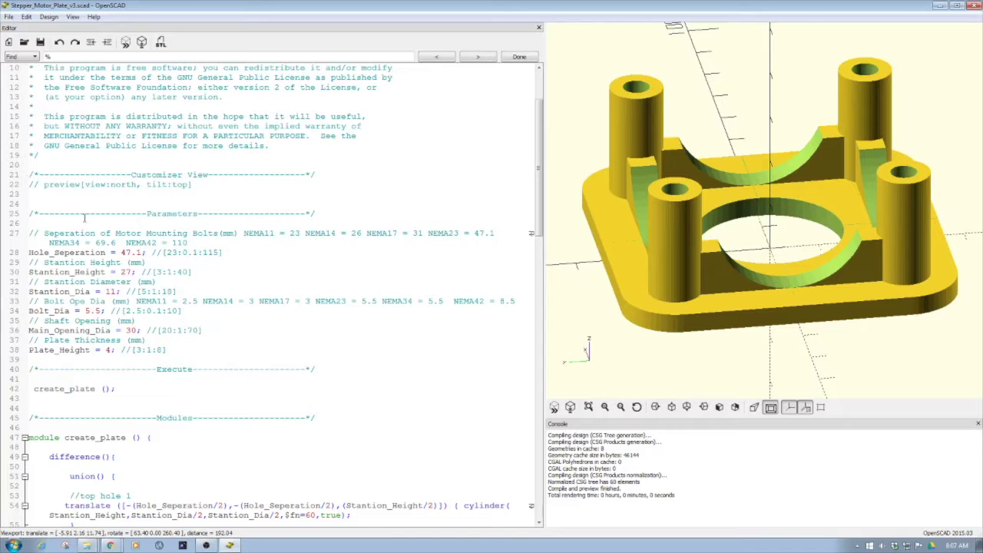
Review the Parameters section of the script, especially the comment listing motor mounting bolt separations per NEMA size
mouse_move(29, 234)
mouse_down()
mouse_move(282, 331)
mouse_move(169, 350)
mouse_up()
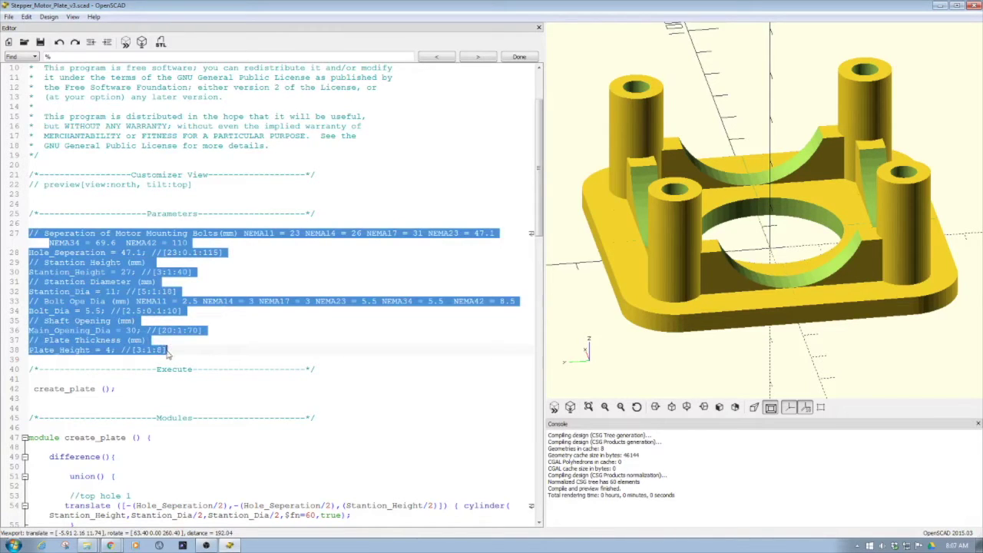
click(169, 340)
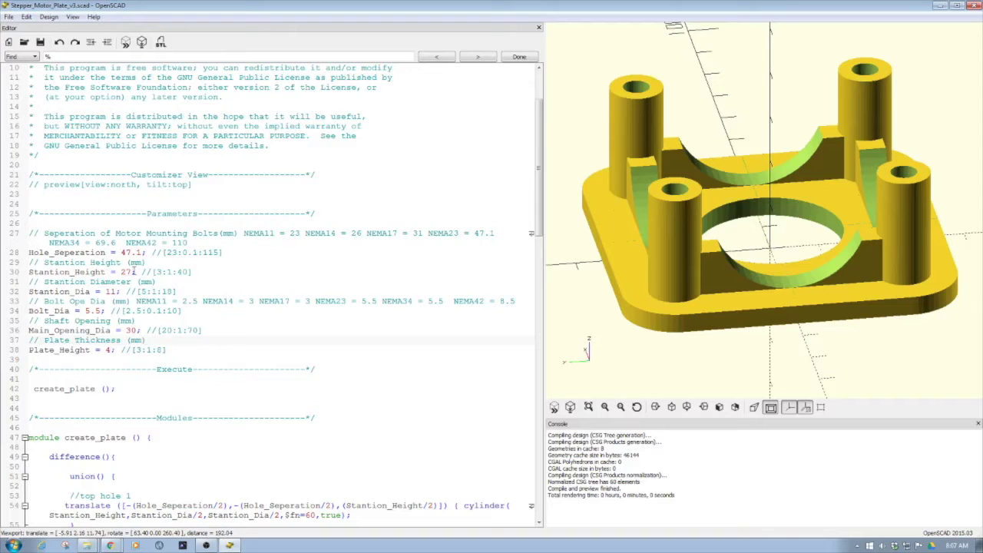
drag(188, 243, 69, 233)
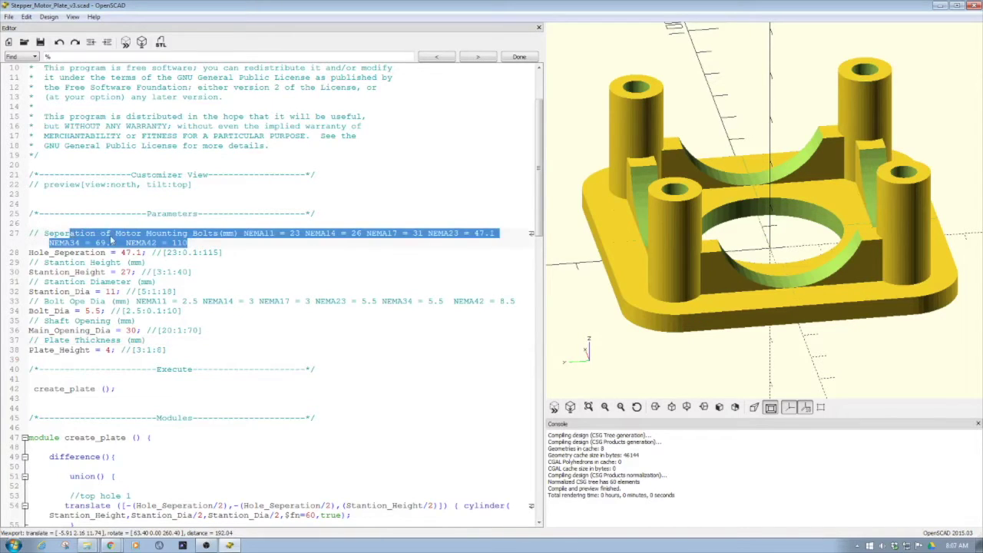
click(108, 238)
drag(188, 243, 45, 231)
click(152, 262)
Examine the stantions and shaft opening on the model alongside the stantion diameter, bolt diameter and main opening parameters
drag(659, 269, 663, 248)
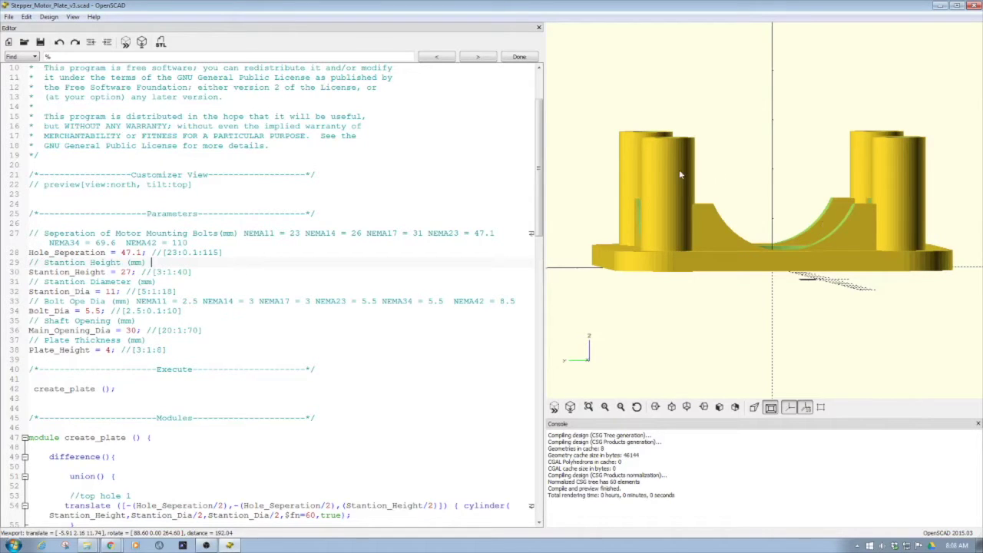
drag(679, 169, 680, 216)
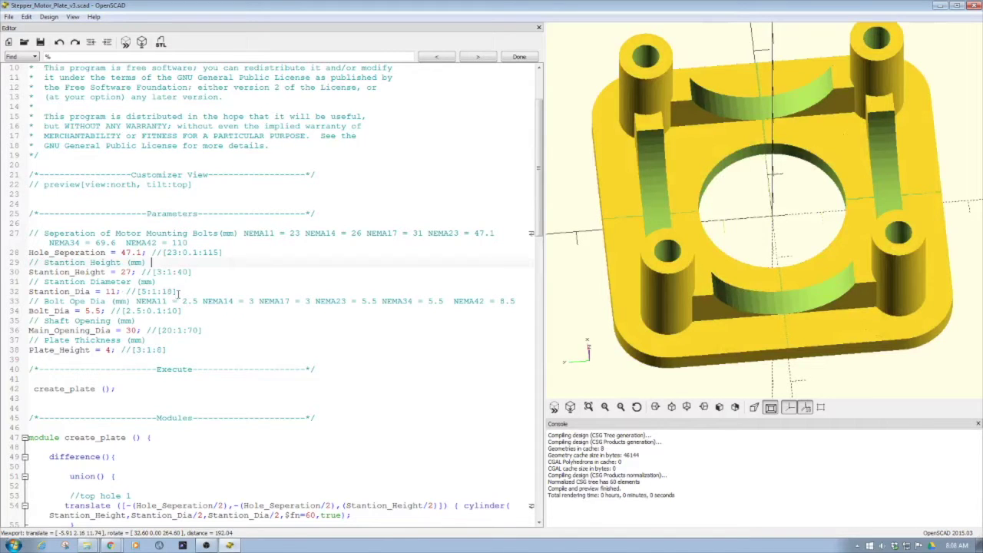
drag(178, 294, 18, 292)
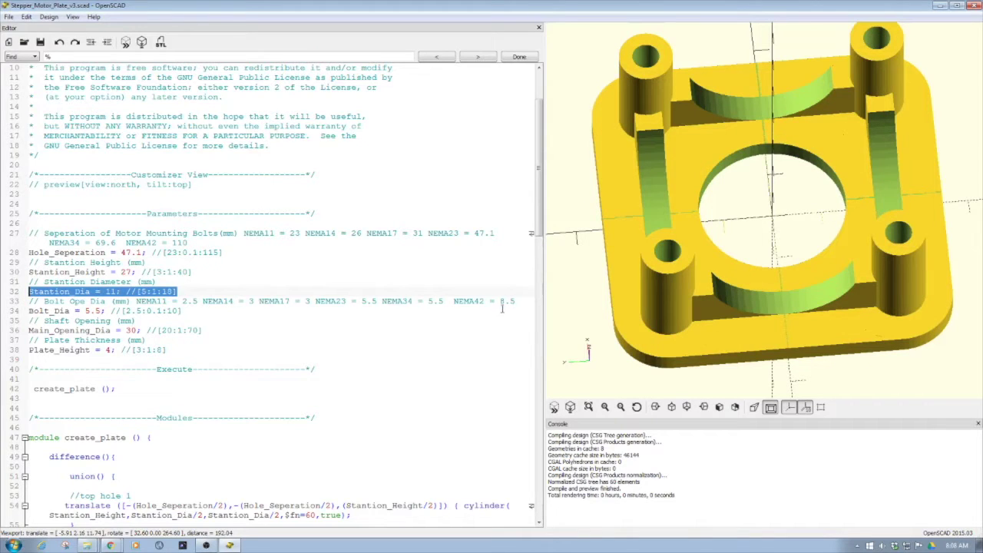
drag(515, 301, 11, 302)
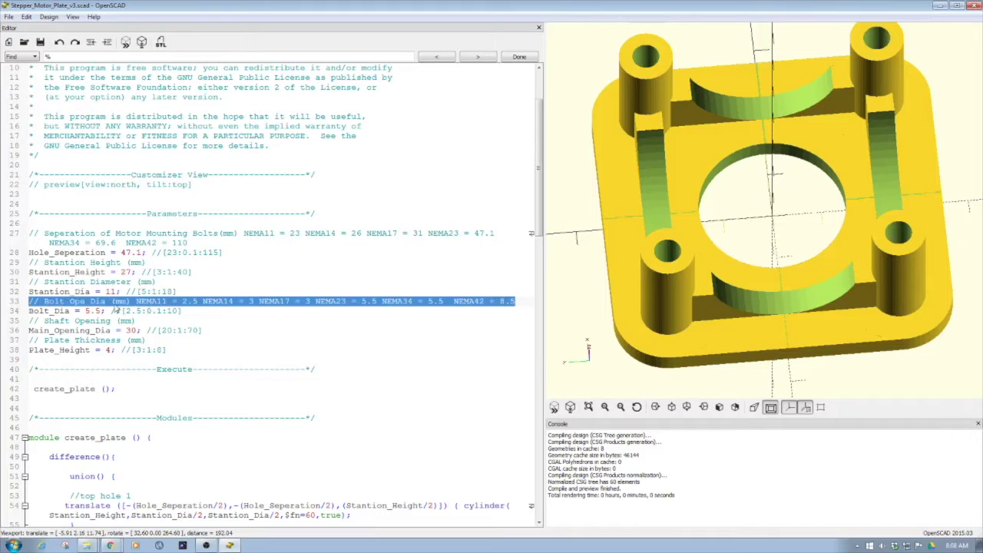
drag(106, 311, 28, 311)
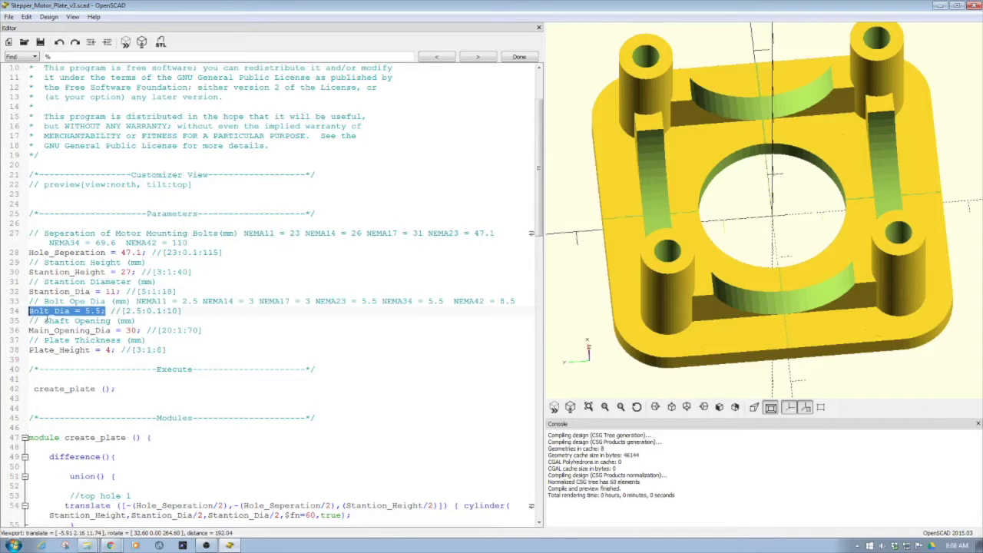
drag(146, 331, 29, 330)
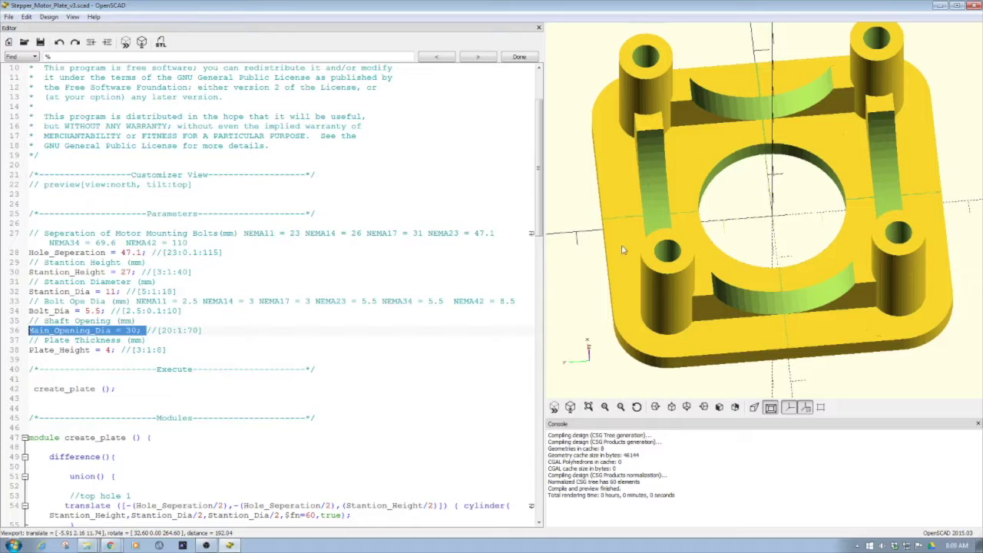
mouse_move(784, 215)
mouse_down()
mouse_move(782, 245)
mouse_move(777, 206)
mouse_move(777, 217)
mouse_up()
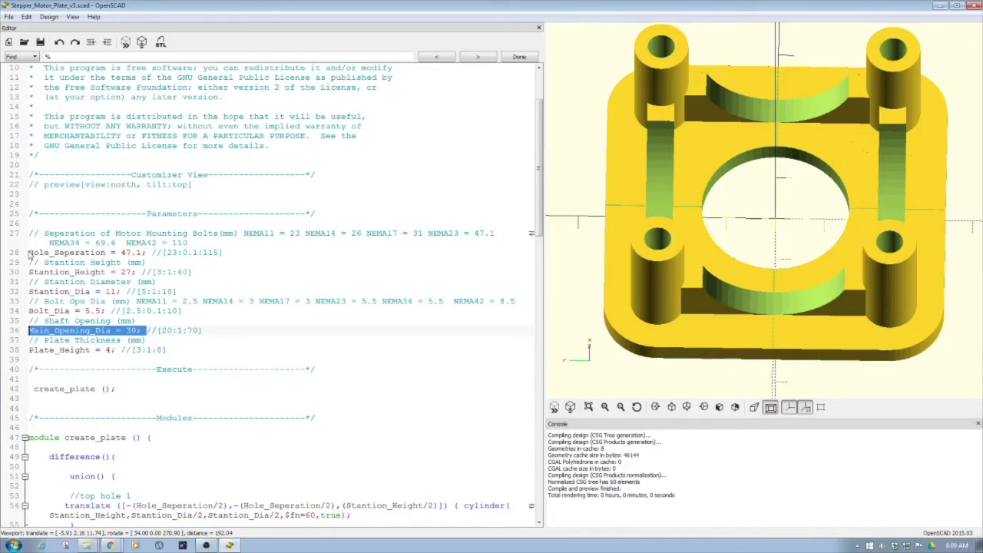
Examine the Hole_Seperation parameter and inspect the stantions, curved supports and base plate up close from several angles
drag(29, 252, 143, 253)
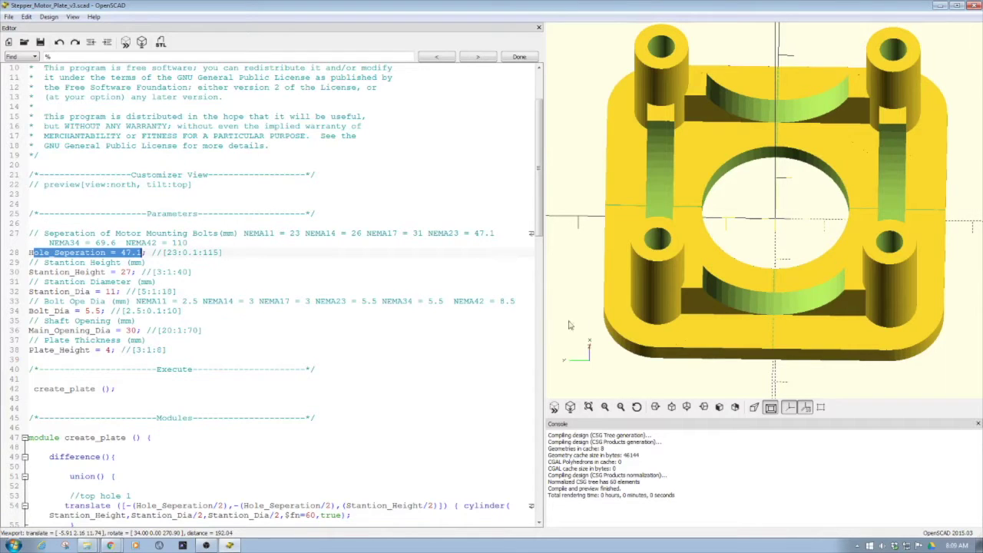
drag(791, 332, 709, 284)
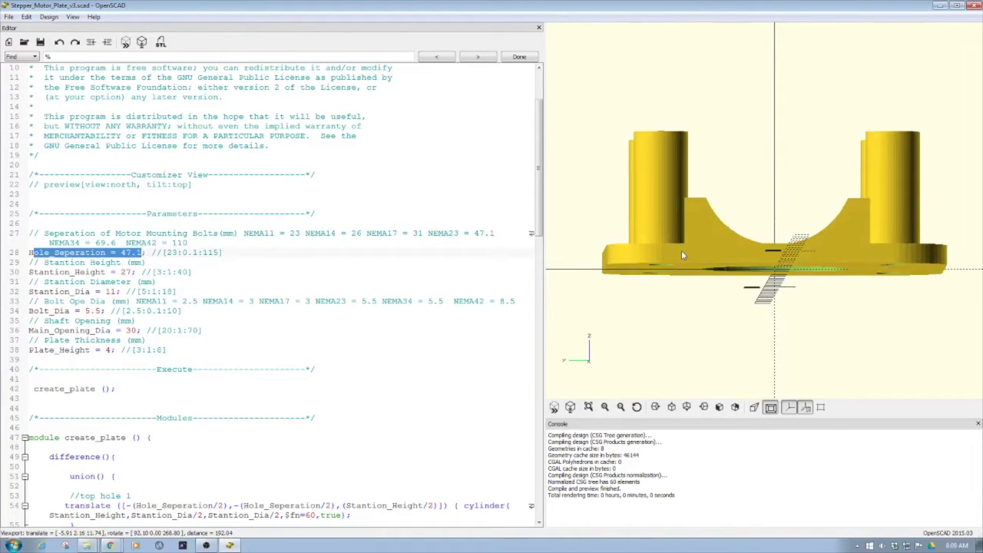
drag(681, 250, 654, 173)
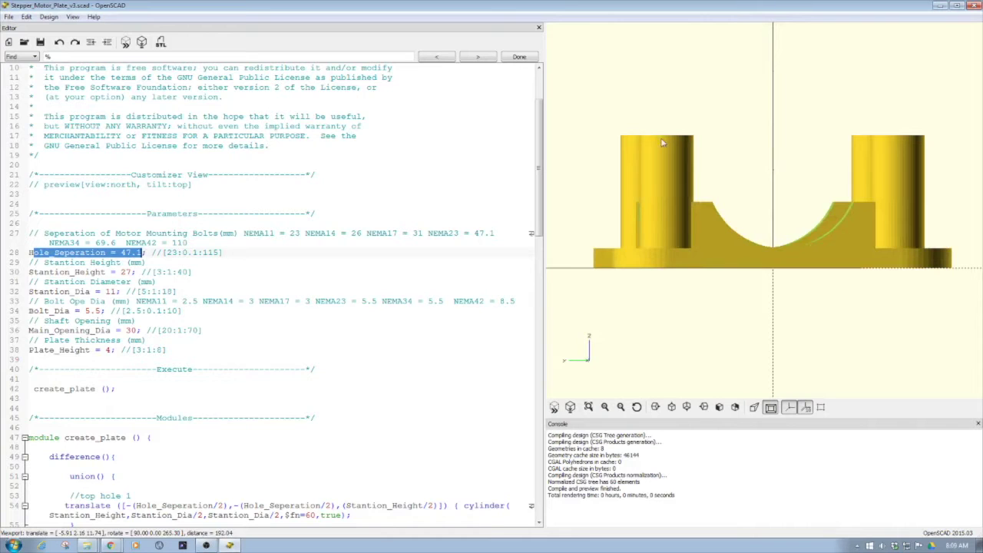
scroll(666, 153, up, 2)
drag(661, 163, 667, 184)
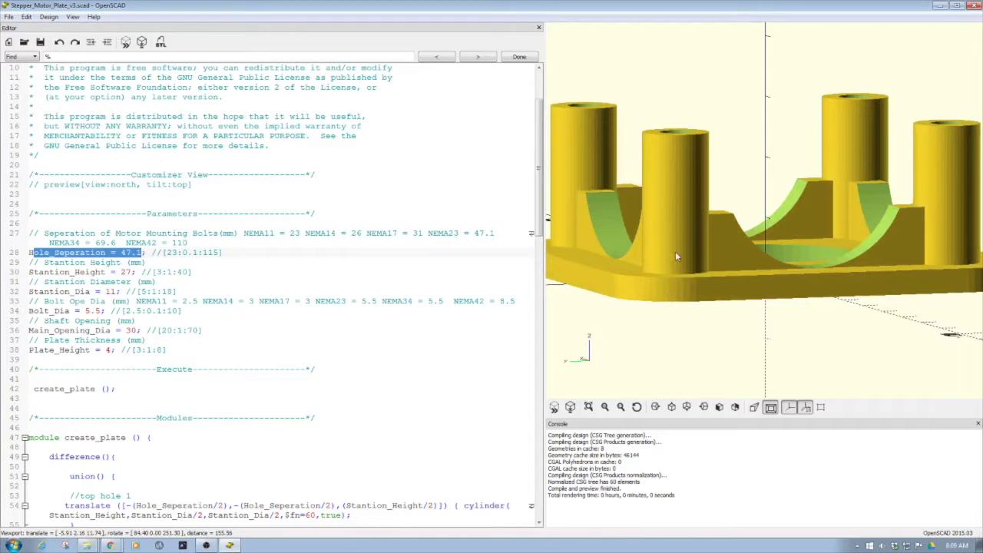
drag(676, 252, 700, 251)
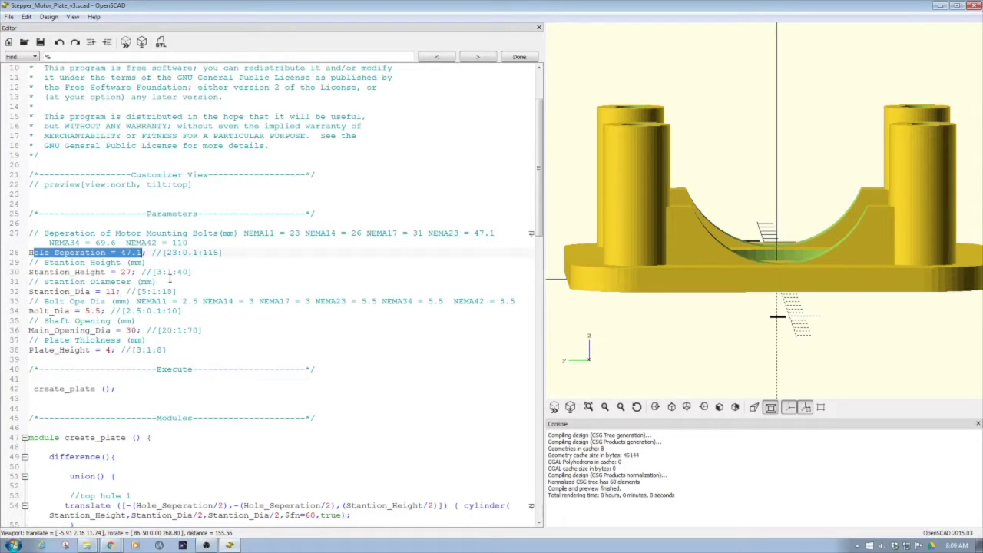
mouse_move(666, 263)
mouse_down()
mouse_move(664, 275)
mouse_move(675, 241)
mouse_move(667, 266)
mouse_up()
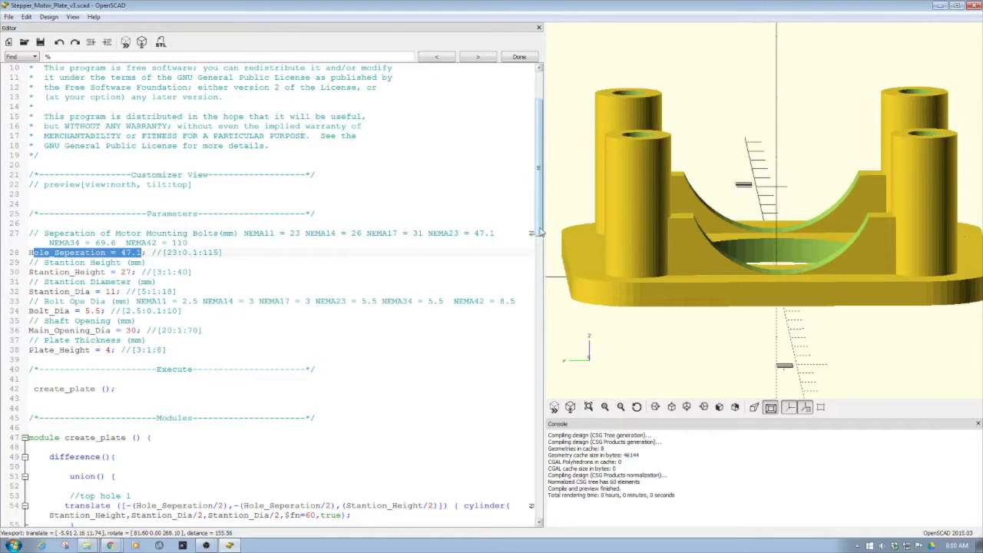
drag(540, 232, 542, 250)
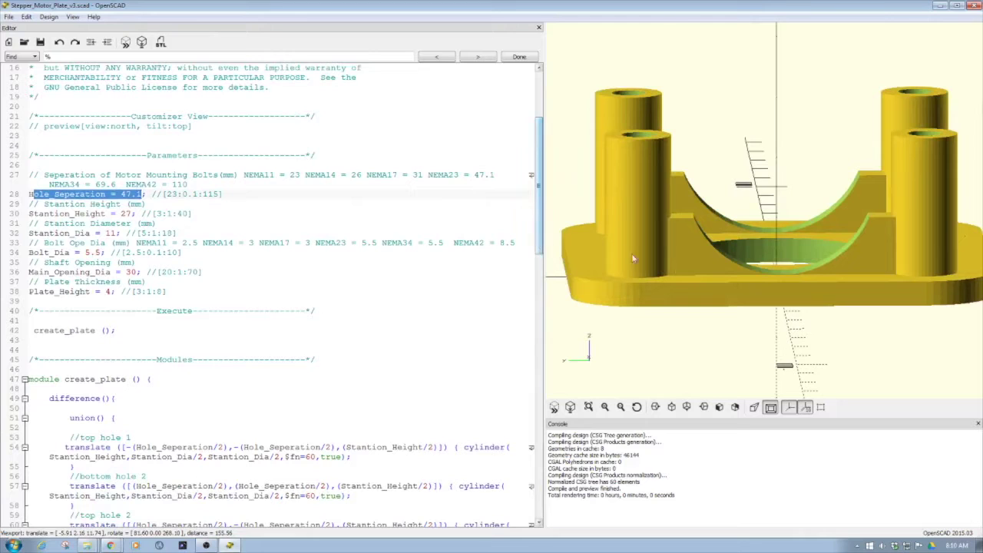
drag(674, 272, 676, 300)
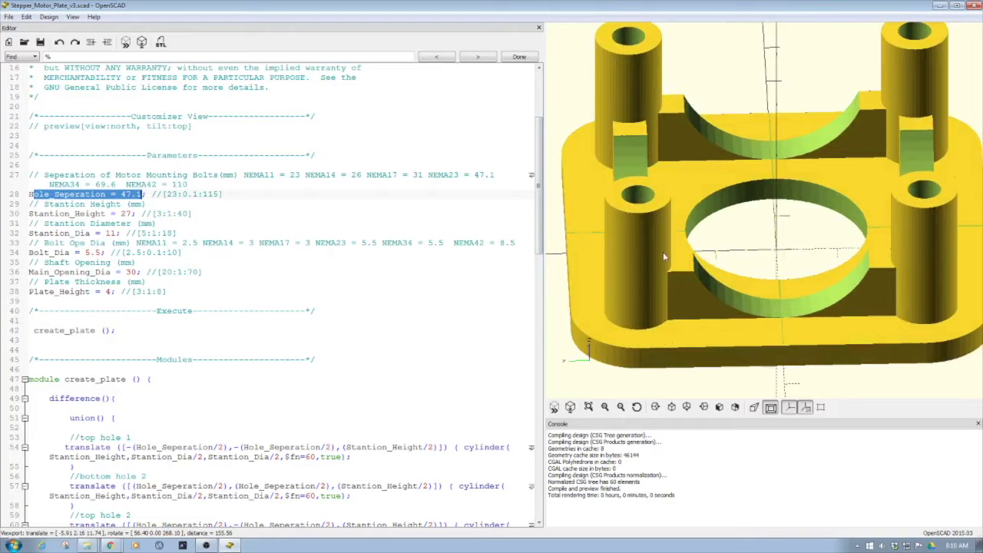
drag(662, 254, 659, 232)
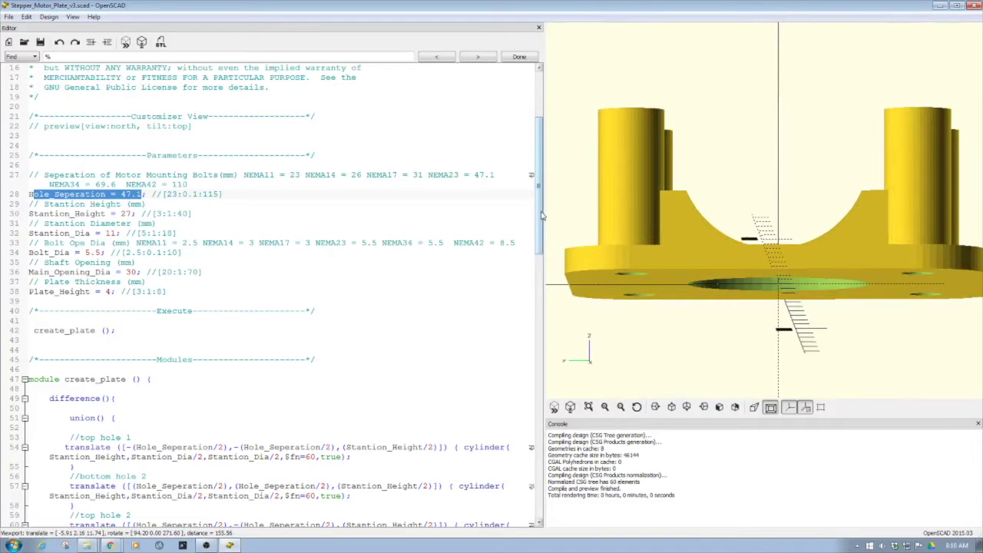
Prefix both overlapping-cube translate statements in the create_plate module with the % modifier, preview the design and inspect the transparent cubes
drag(541, 219, 548, 296)
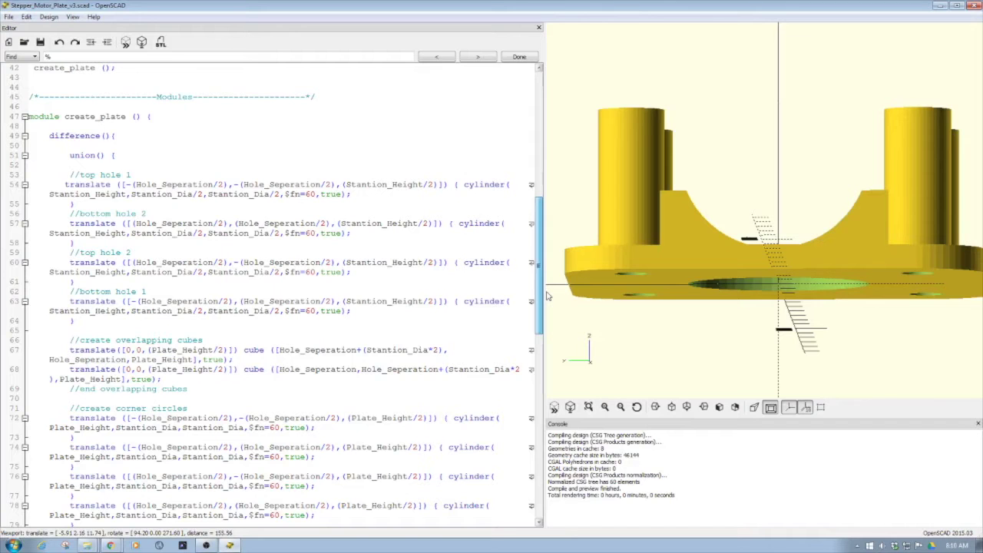
drag(548, 295, 550, 315)
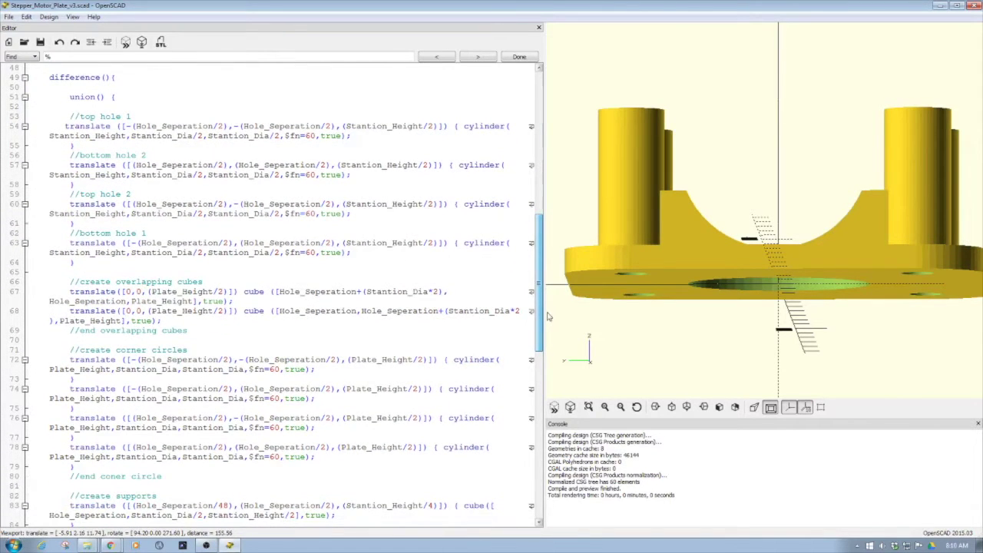
click(69, 291)
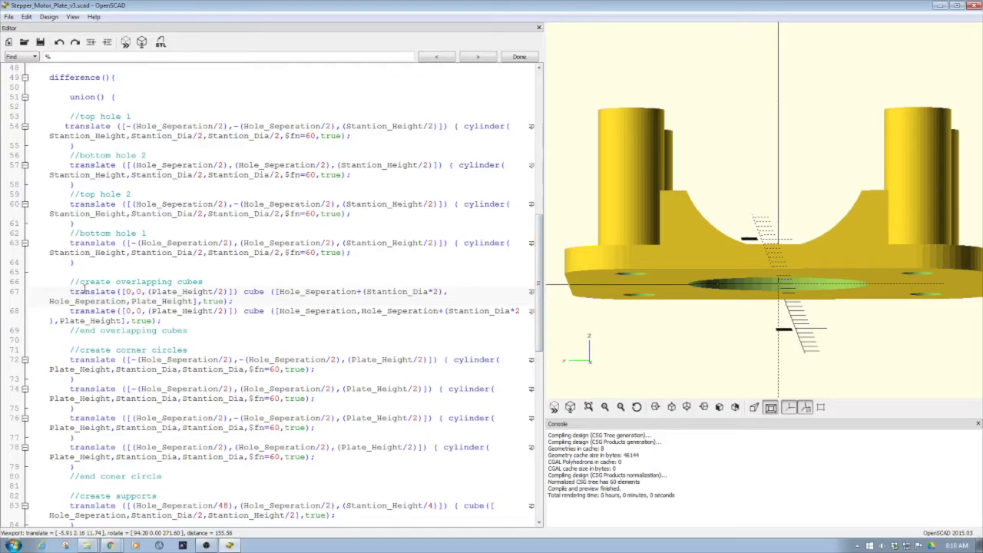
text(%)
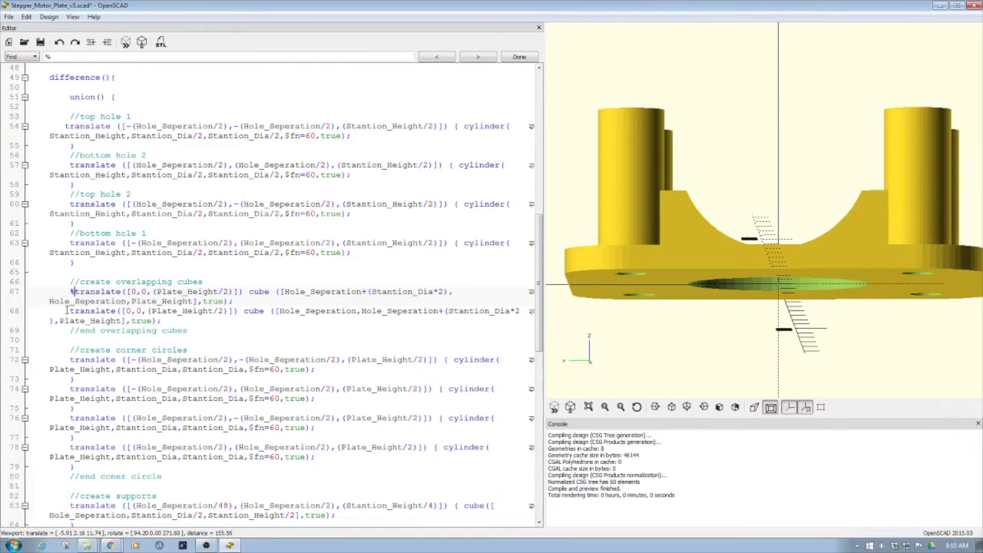
click(69, 310)
text(%)
click(126, 43)
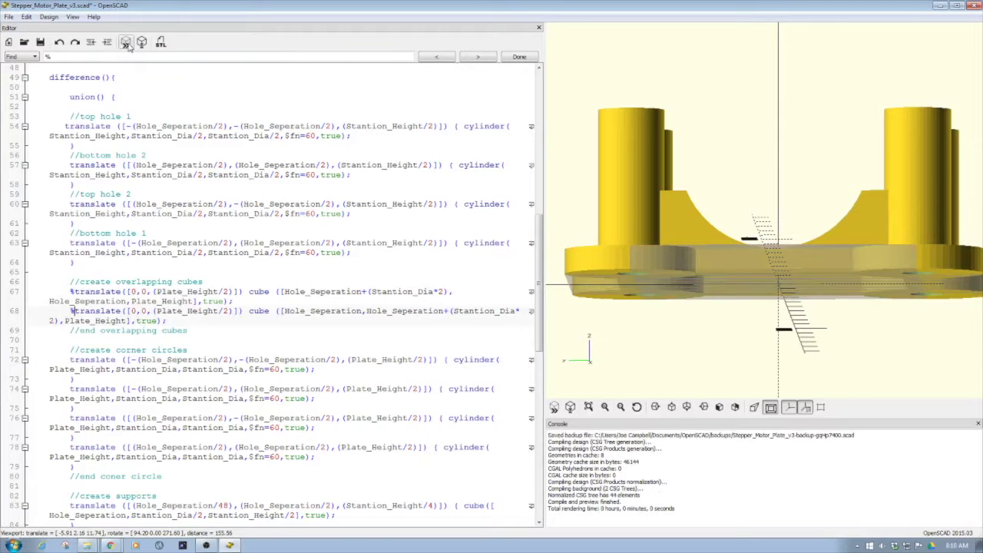
drag(788, 186, 787, 222)
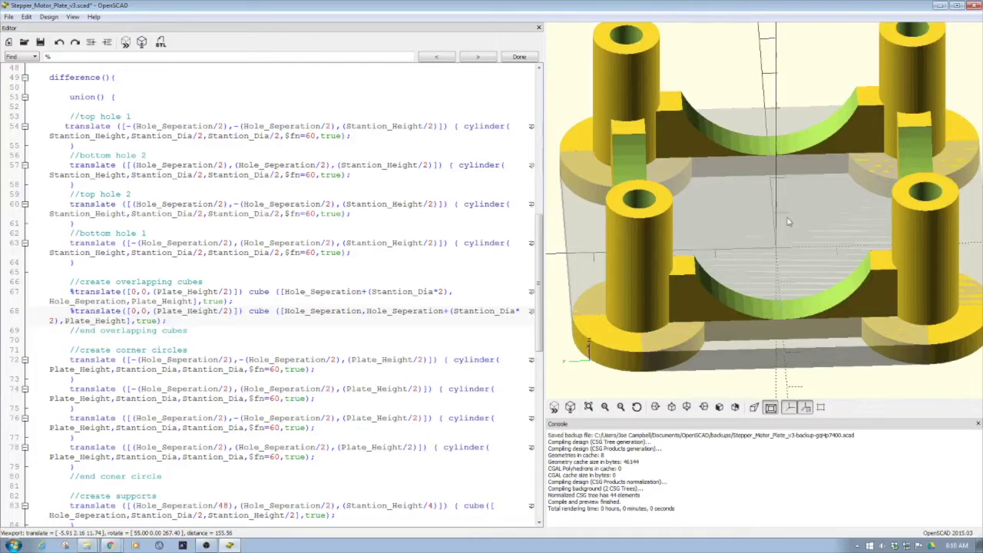
mouse_move(788, 223)
mouse_down()
mouse_move(790, 240)
mouse_move(791, 225)
mouse_up()
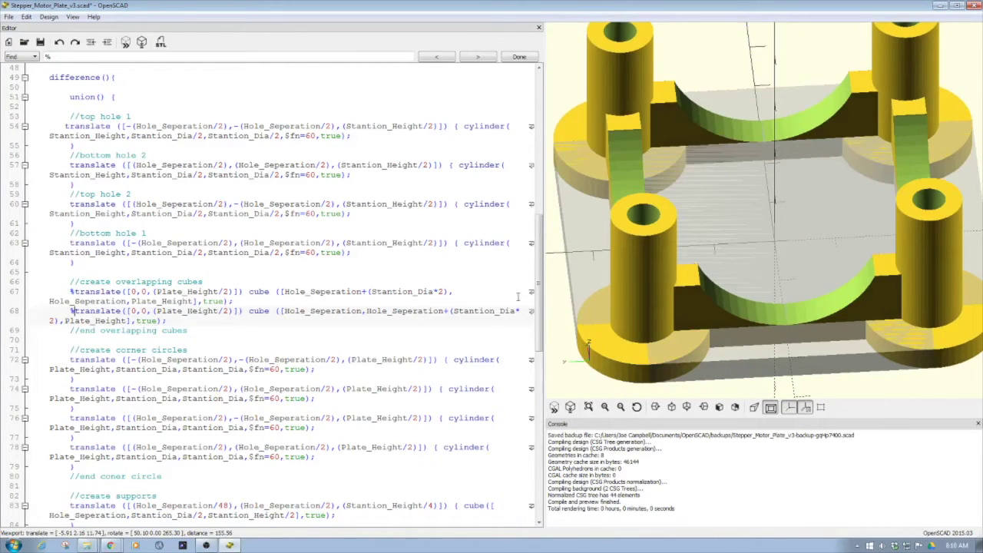
Prefix the first corner-circle translate statement with the % modifier, preview the design and inspect that corner
click(69, 359)
text(%)
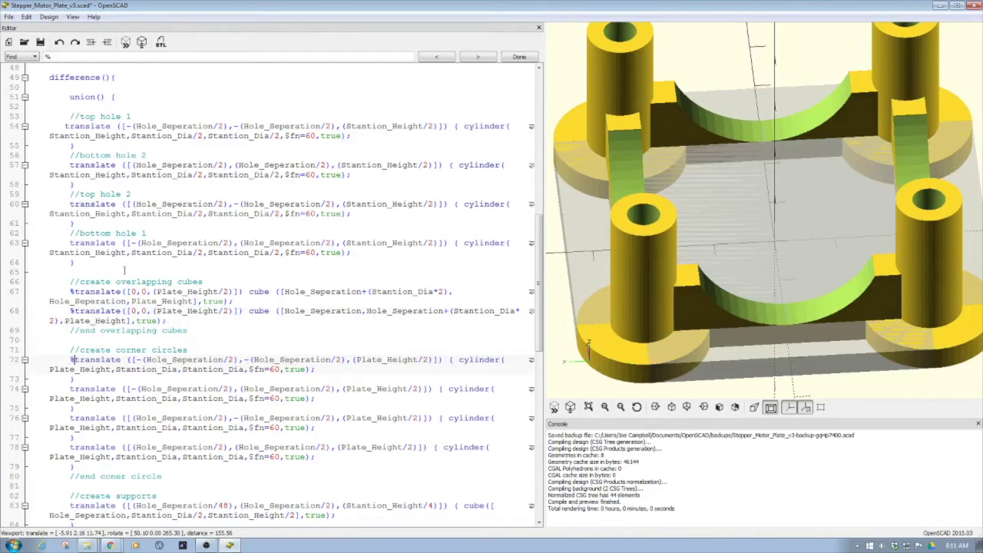
click(125, 43)
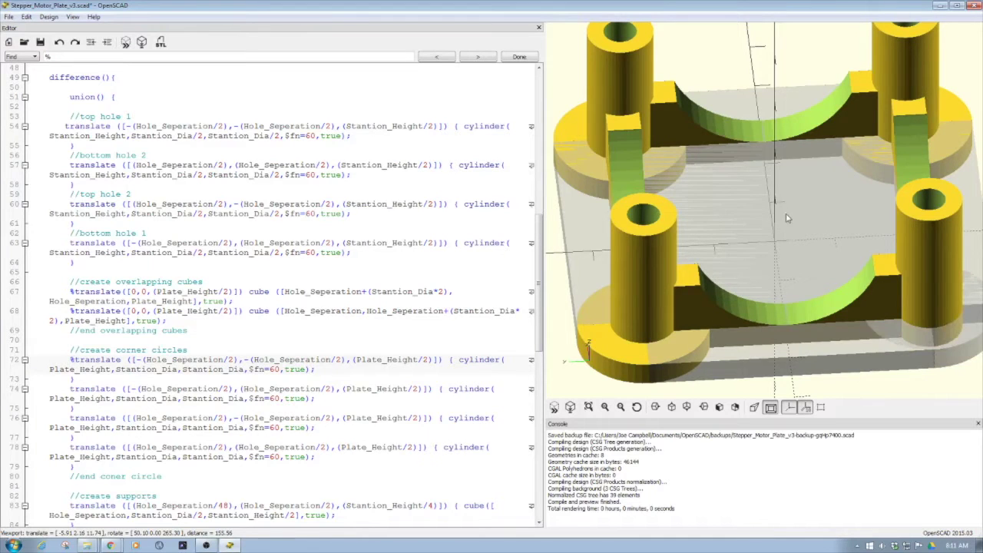
drag(787, 216, 754, 192)
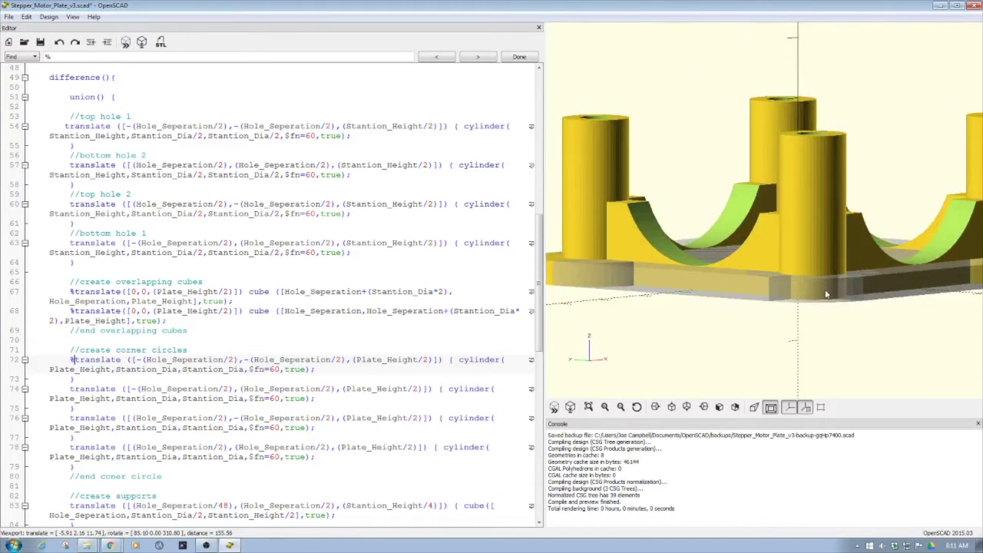
drag(824, 294, 793, 298)
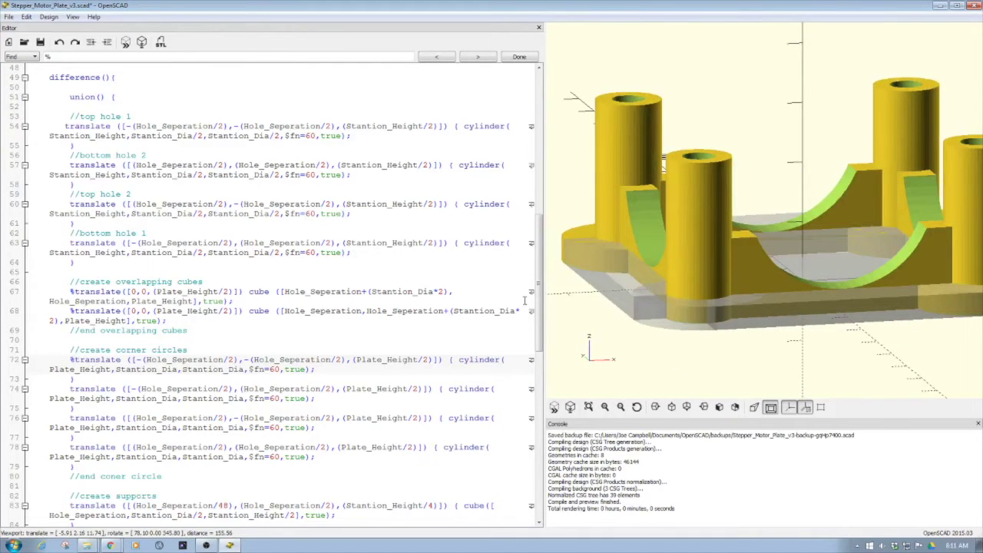
Inspect the transparent corner circle and overlapping plate cubes from several sides of the model
drag(599, 278, 691, 275)
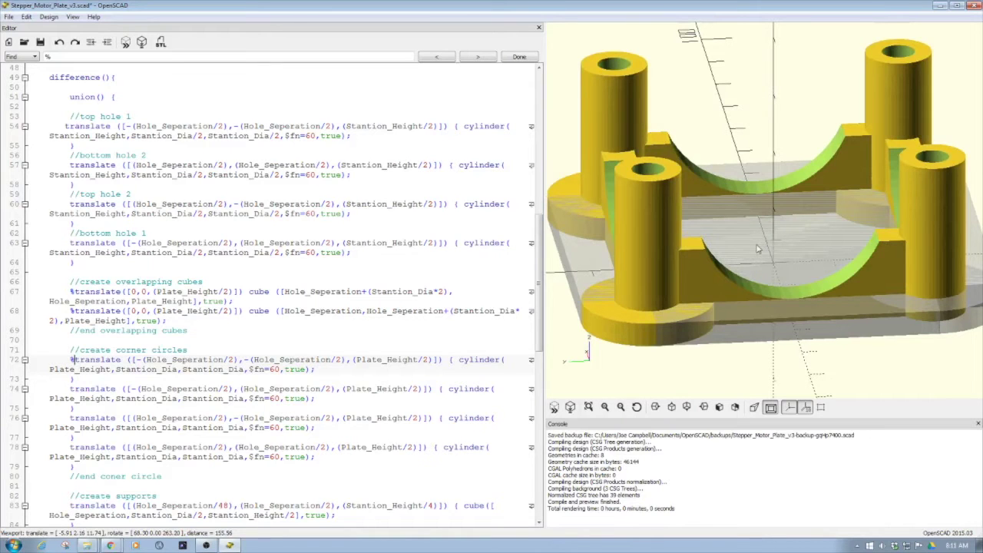
mouse_move(763, 256)
mouse_down()
mouse_move(760, 228)
mouse_move(752, 247)
mouse_up()
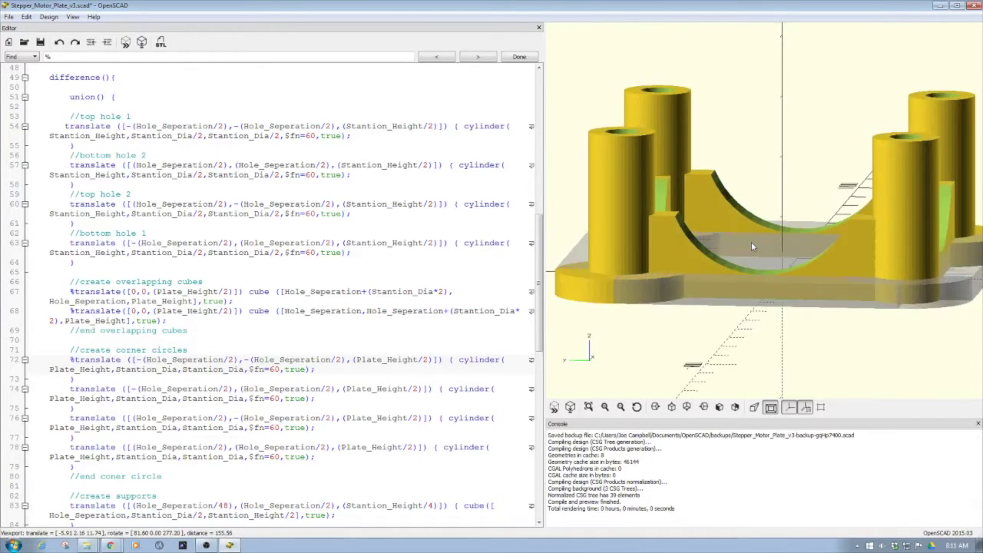
drag(640, 241, 706, 254)
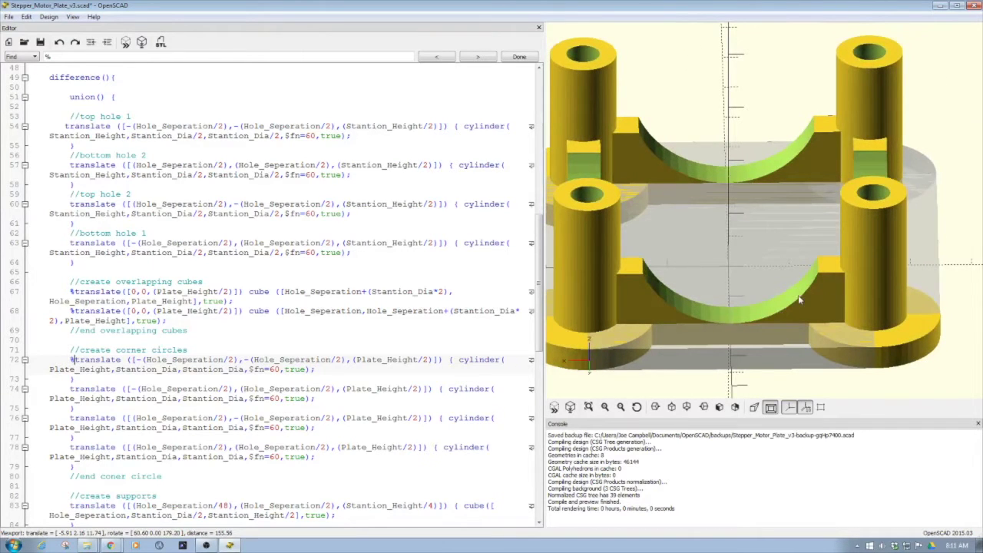
mouse_move(862, 294)
mouse_down()
mouse_move(876, 304)
mouse_move(856, 307)
mouse_up()
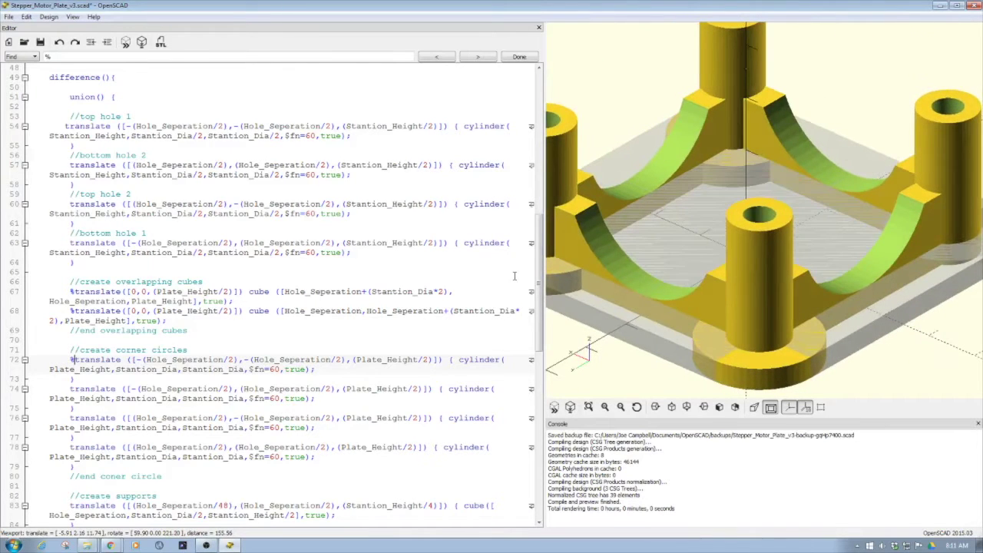
Prefix the first translate statement under the create supports comment with the % modifier, preview the design and inspect that transparent support
drag(538, 280, 549, 358)
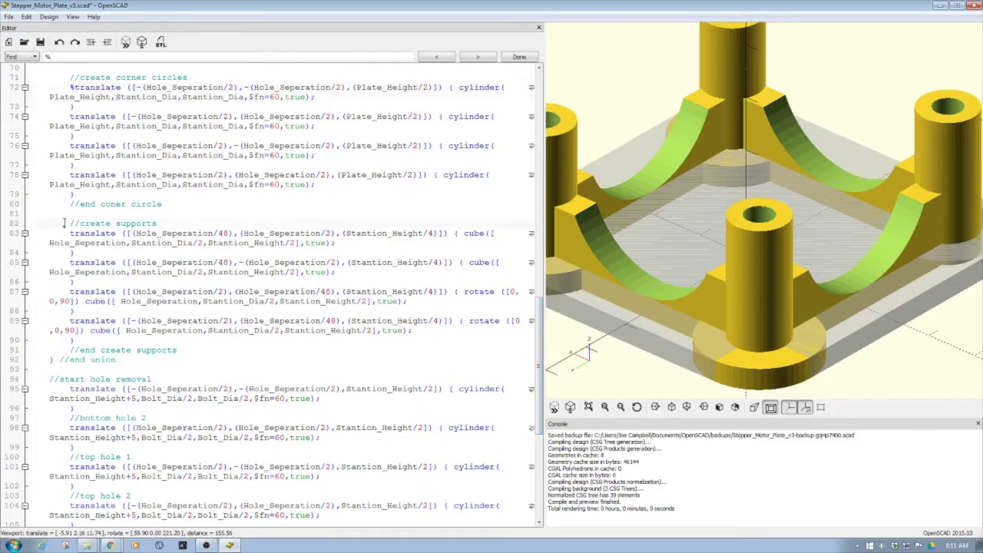
drag(65, 223, 156, 223)
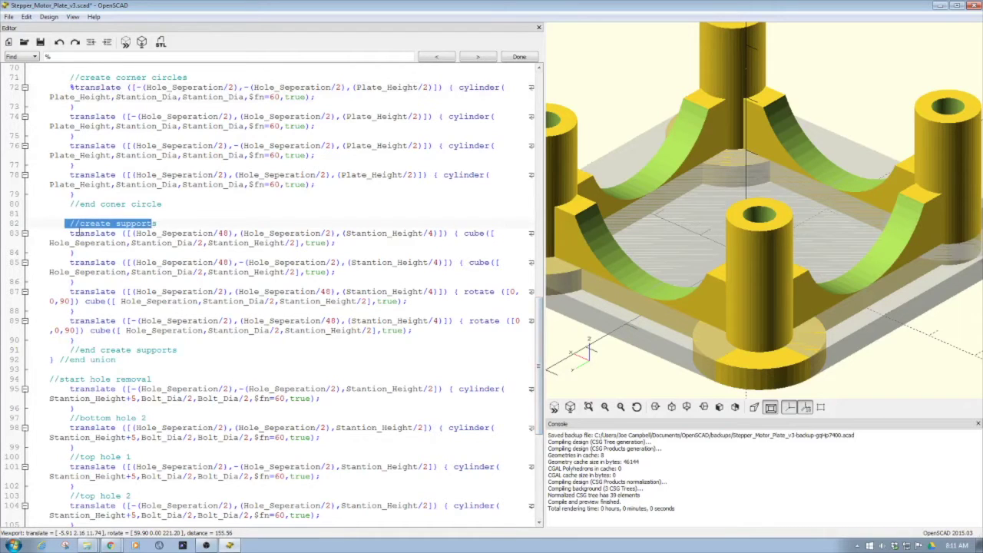
click(68, 233)
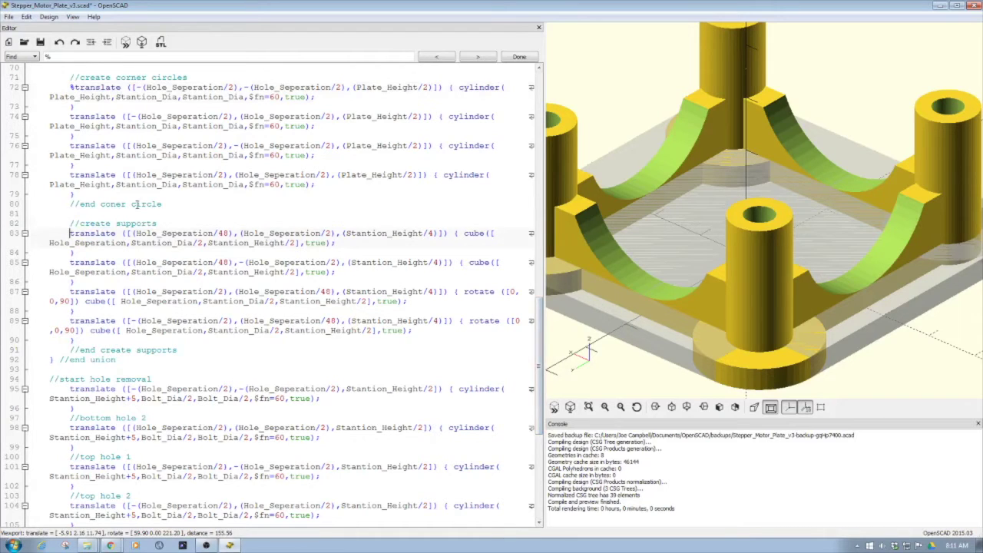
text(%)
click(126, 41)
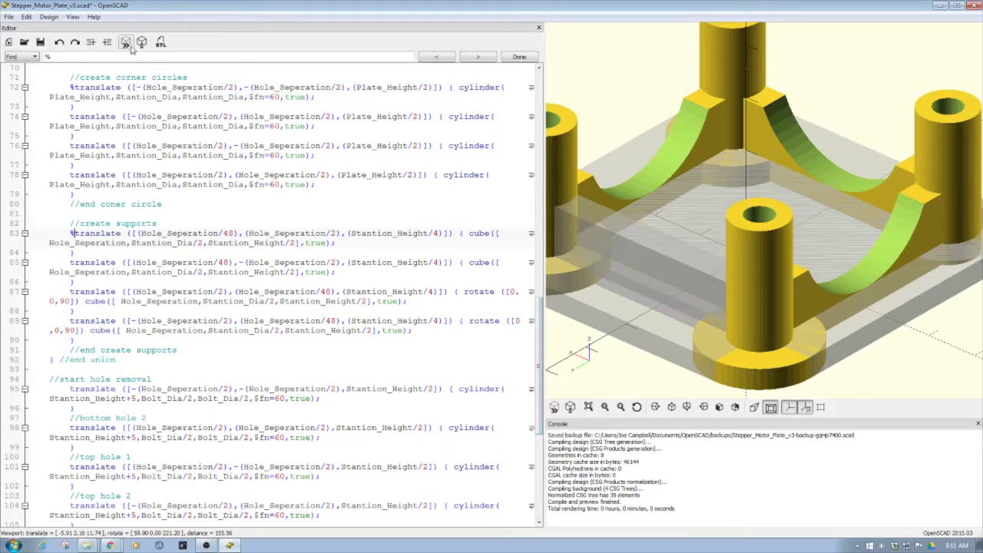
drag(699, 265, 738, 254)
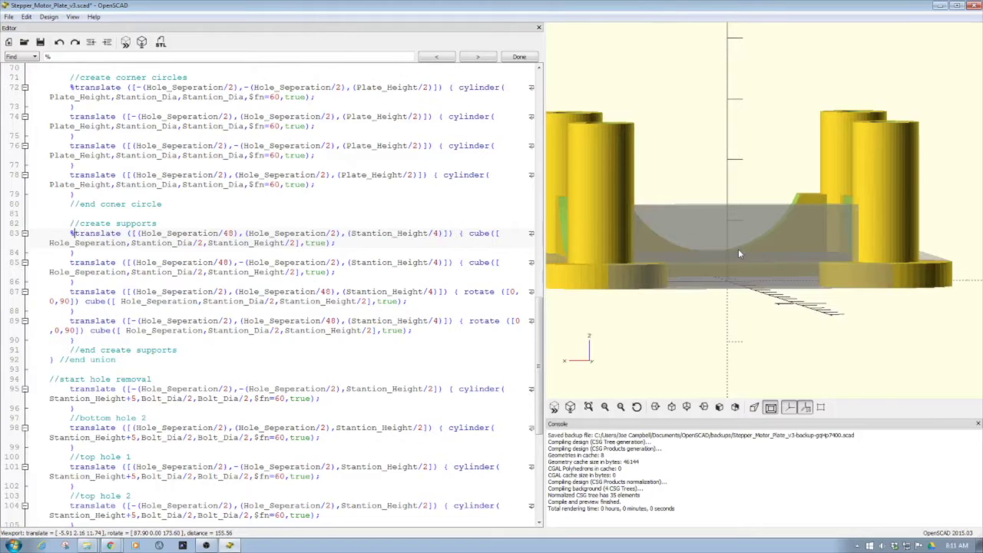
drag(738, 249, 873, 259)
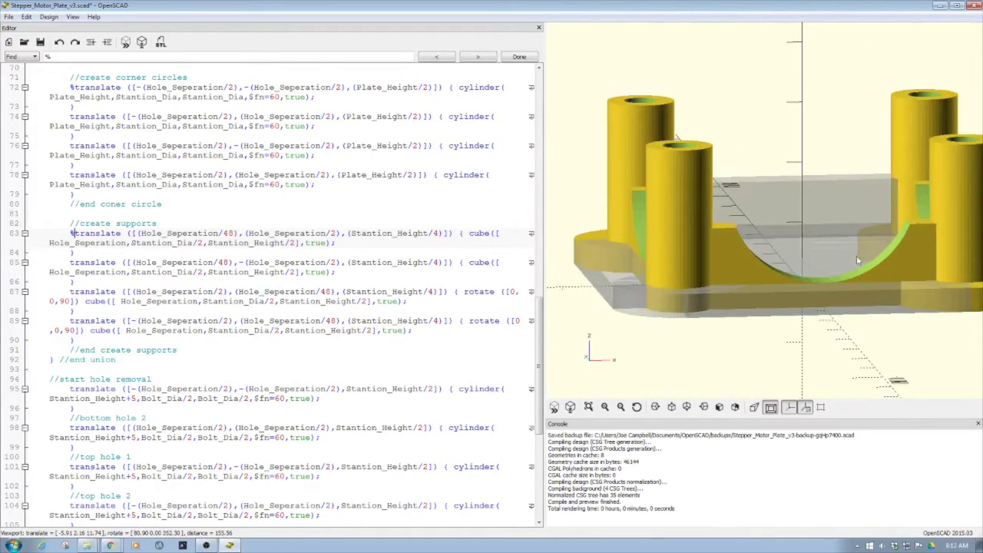
Prefix the first tapper supports translate statement with %, preview the design, and inspect the transparent cylinder alongside its Hole_Seperation and Plate_Height offset
drag(543, 311, 543, 386)
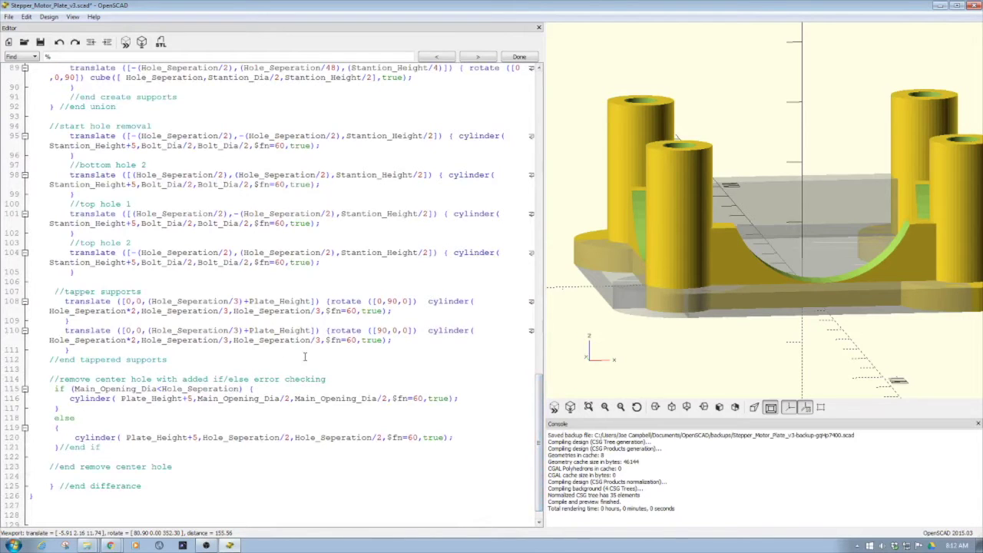
click(68, 304)
key(BackSpace)
click(126, 43)
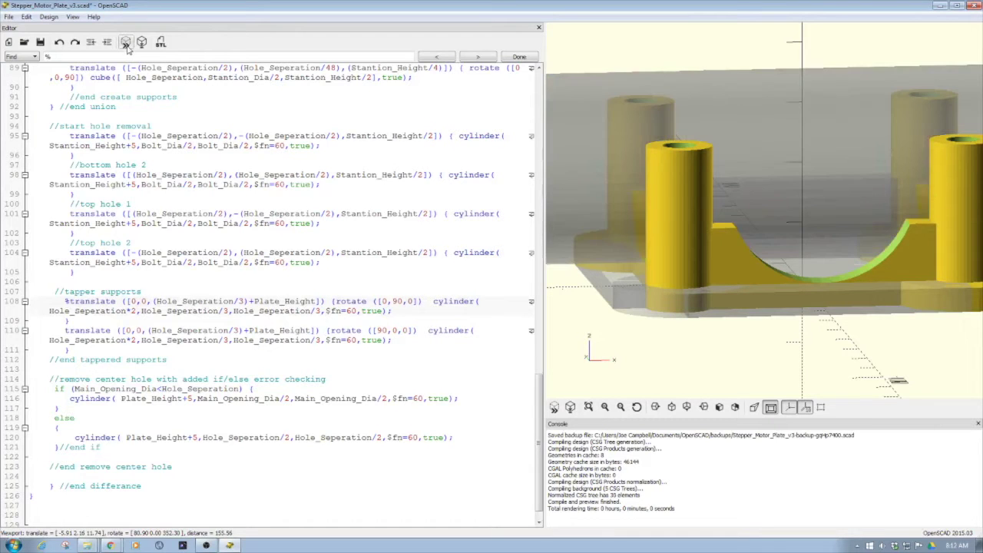
drag(636, 280, 699, 274)
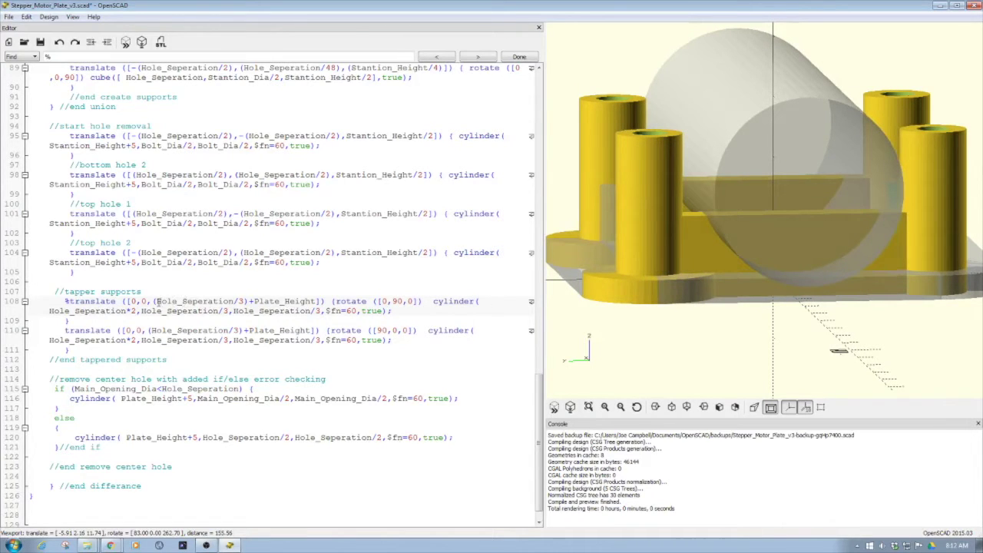
drag(157, 301, 288, 301)
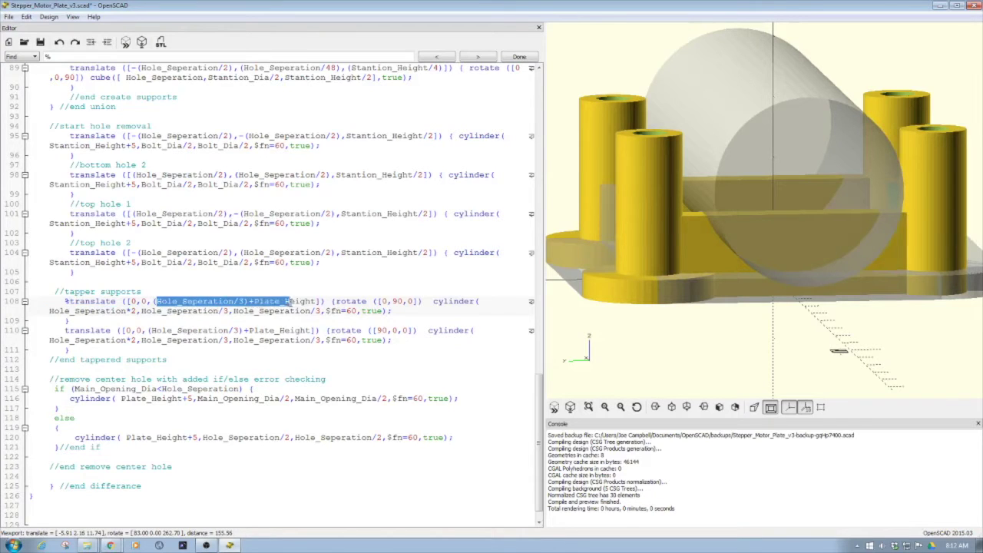
drag(773, 262, 772, 271)
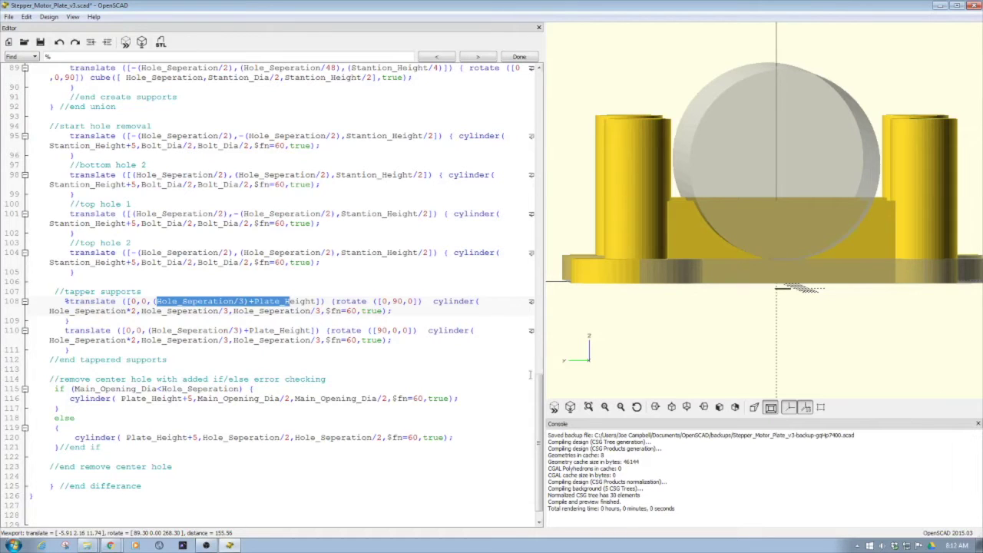
Set the Hole_Seperation parameter to 26, preview the design and inspect the resized plate from several angles
drag(541, 400, 560, 143)
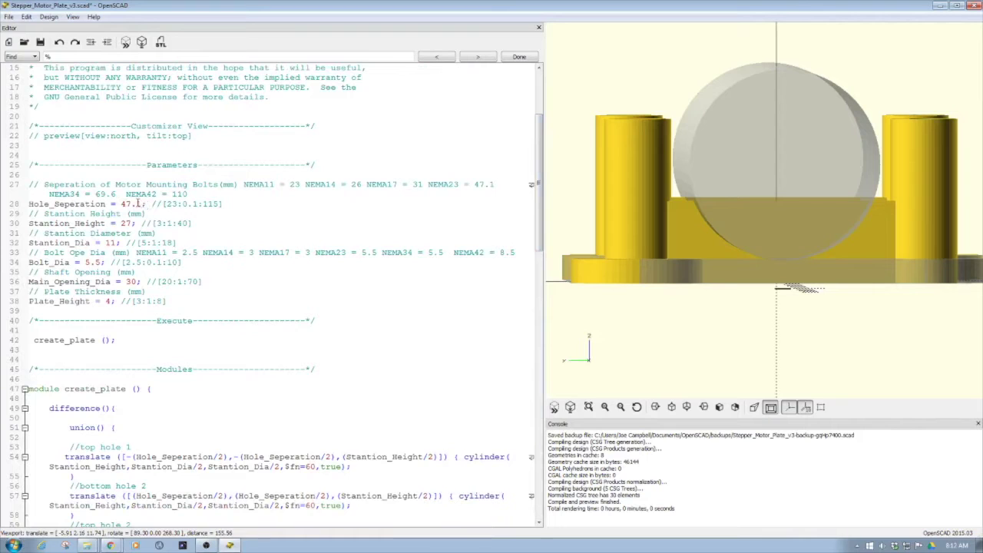
drag(142, 204, 120, 204)
text(26)
click(126, 42)
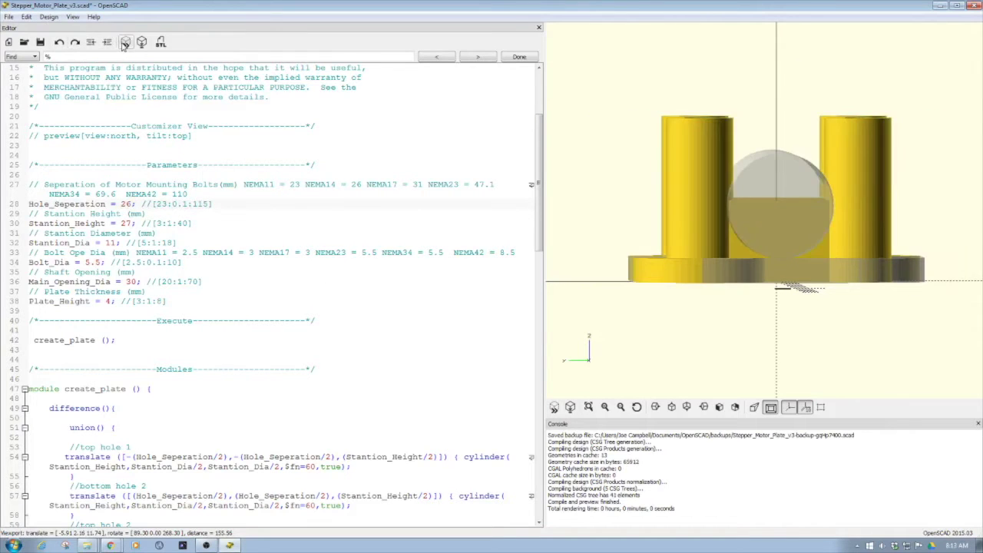
drag(655, 221, 613, 249)
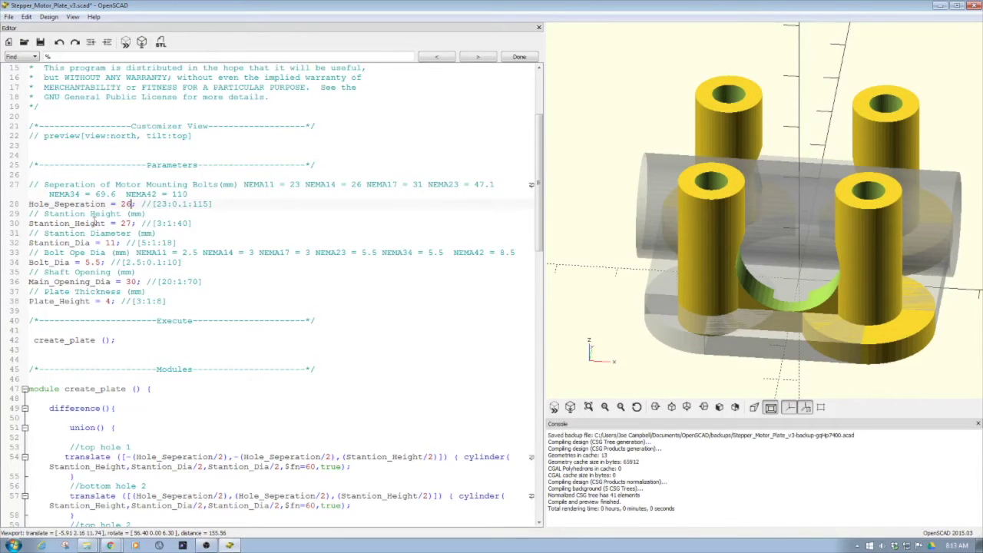
drag(700, 253, 683, 297)
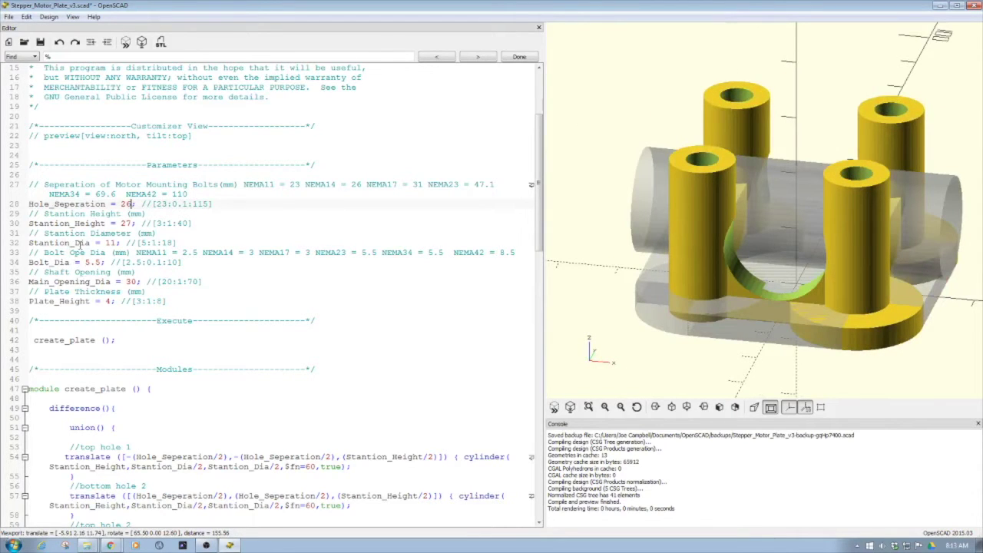
Set Stantion_Dia to 8 and Bolt_Dia to 3, preview the design, and inspect the stantions and the plate's underside
double_click(110, 243)
text(8)
drag(100, 262, 84, 262)
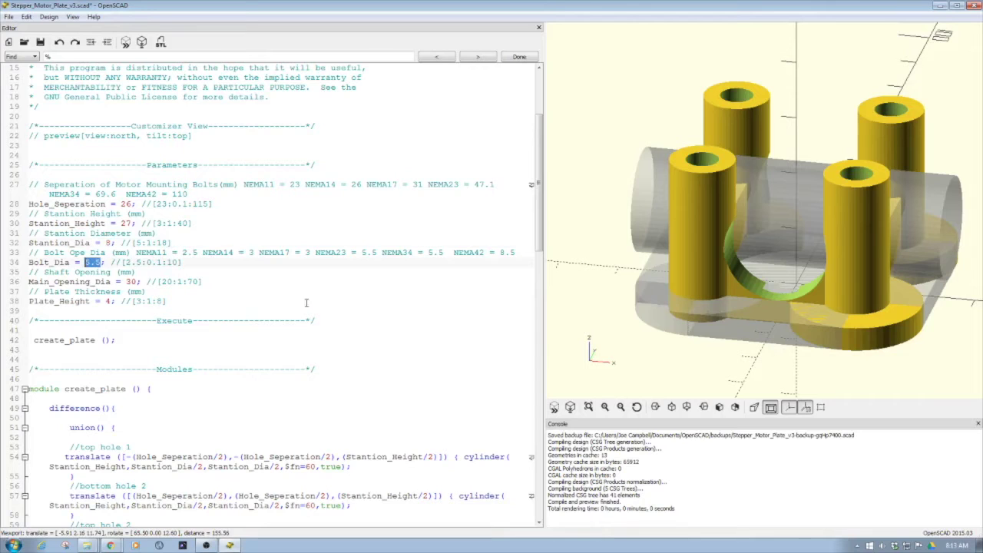
text(3)
click(126, 41)
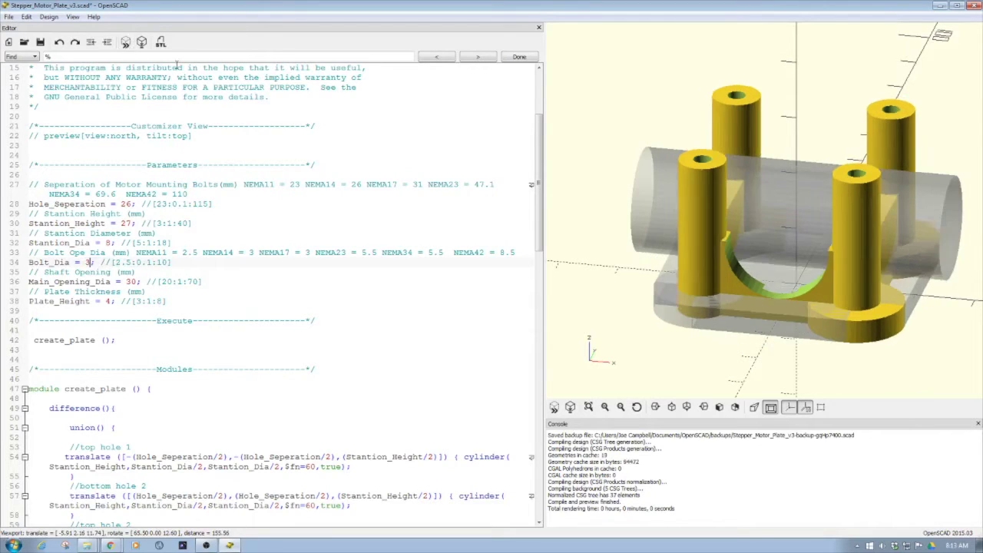
drag(757, 259, 928, 275)
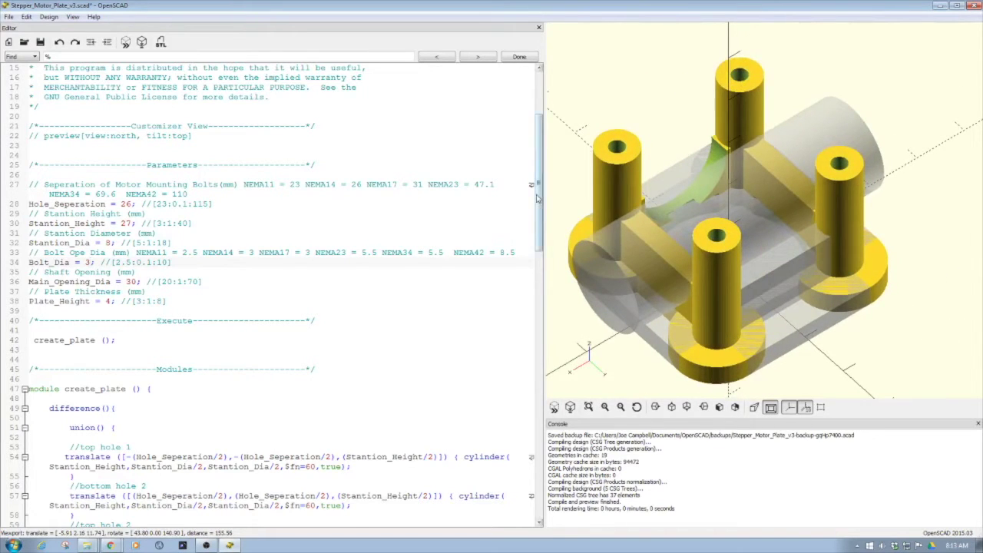
drag(757, 154, 753, 206)
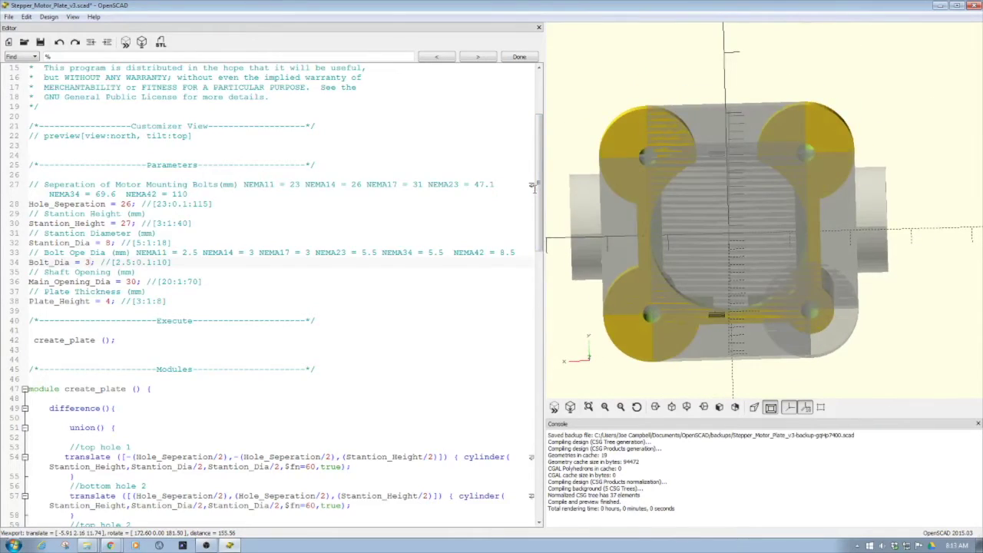
Examine the if/else error checking for the center hole, including the Main_Opening_Dia condition and the fallback cylinder using Hole_Seperation
drag(536, 187, 540, 458)
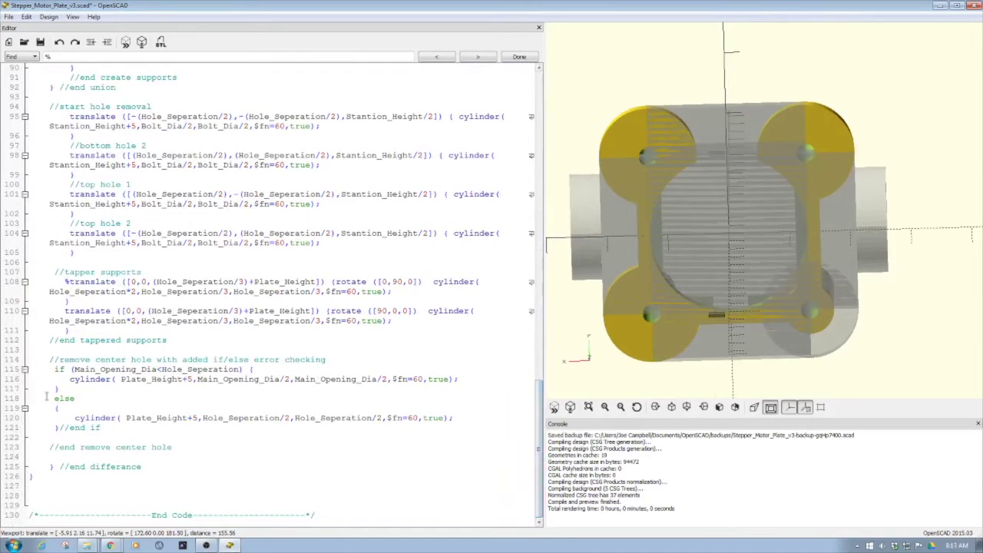
drag(54, 370, 169, 370)
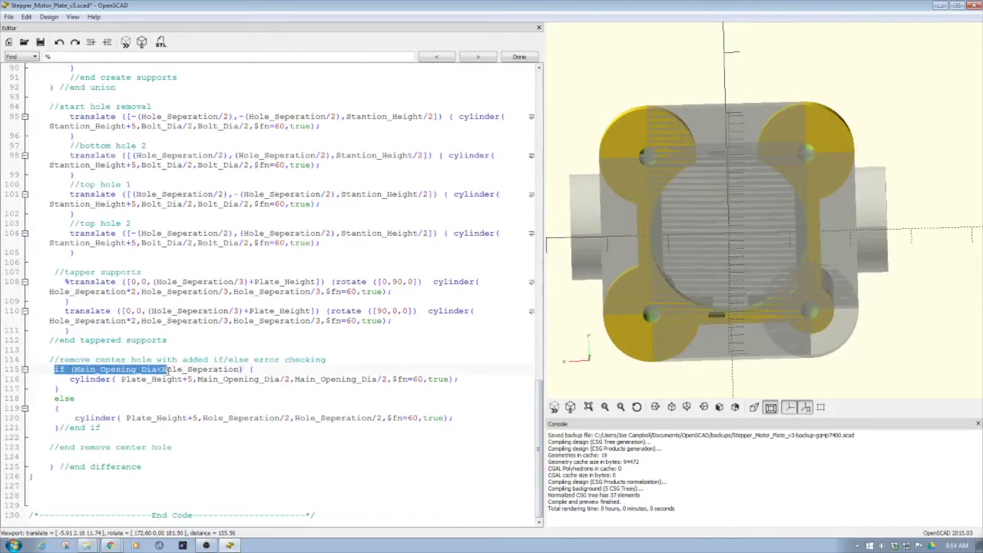
click(149, 380)
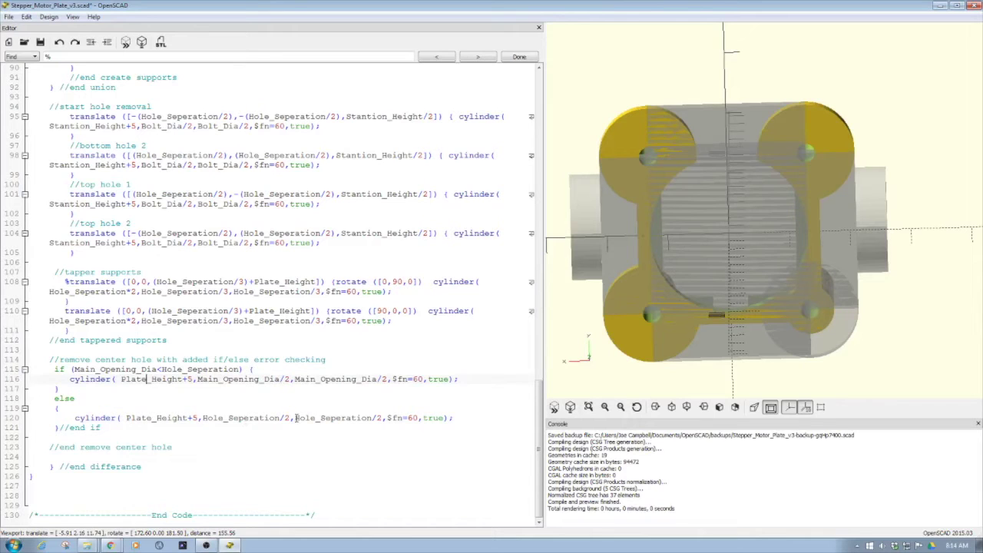
drag(453, 418, 59, 408)
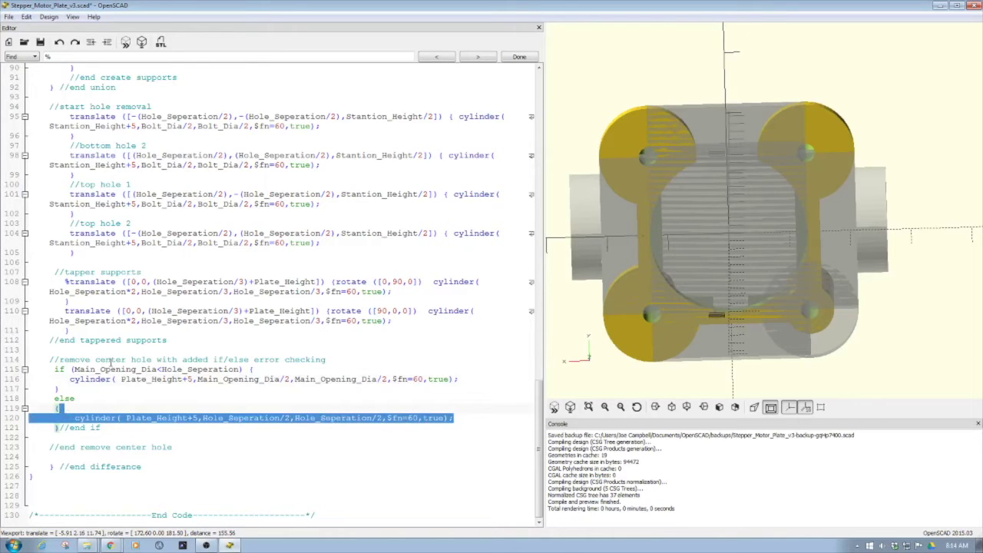
Review the create_plate module back up to the Parameters section and inspect the stantions, supports and transparent cylinder from several angles
scroll(146, 307, up, 5)
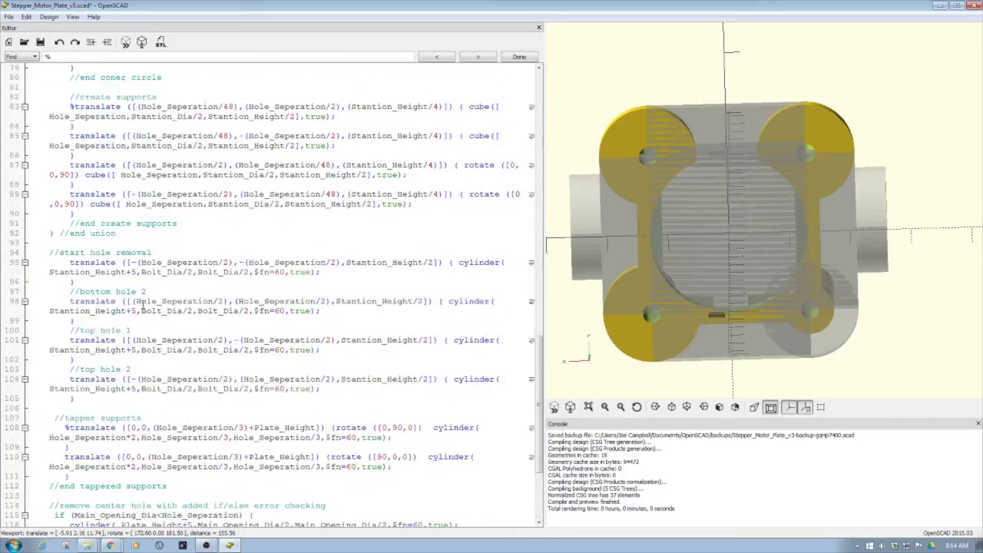
scroll(144, 320, up, 7)
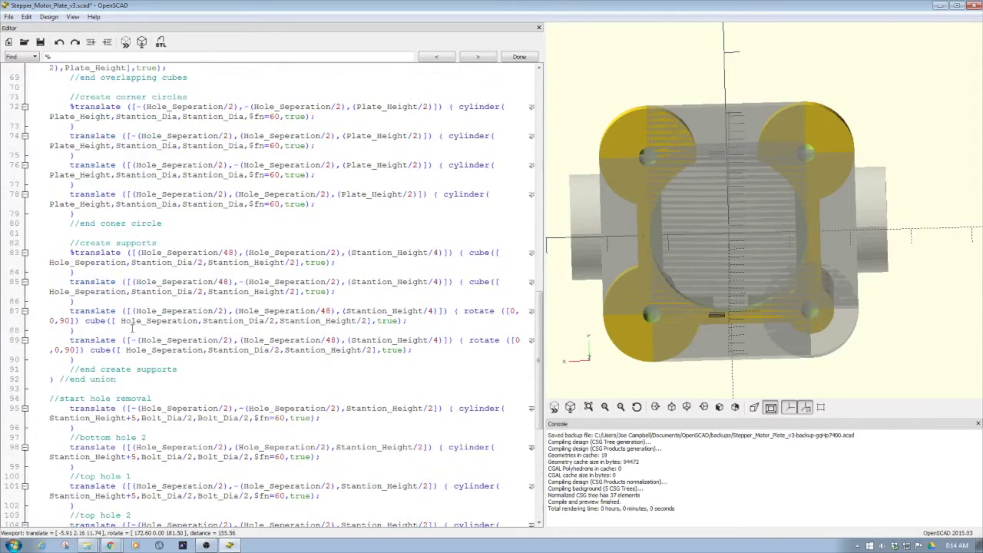
scroll(131, 329, up, 7)
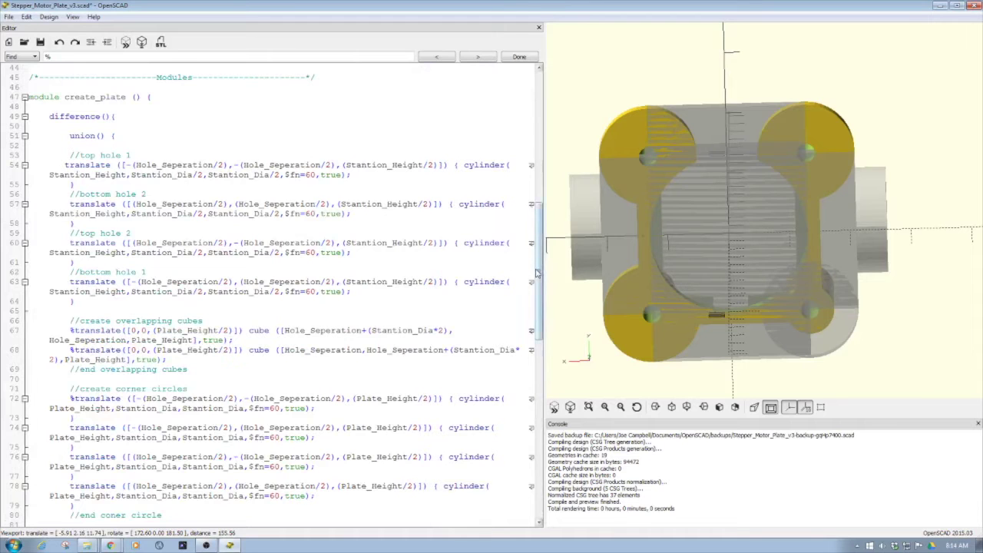
drag(541, 269, 551, 192)
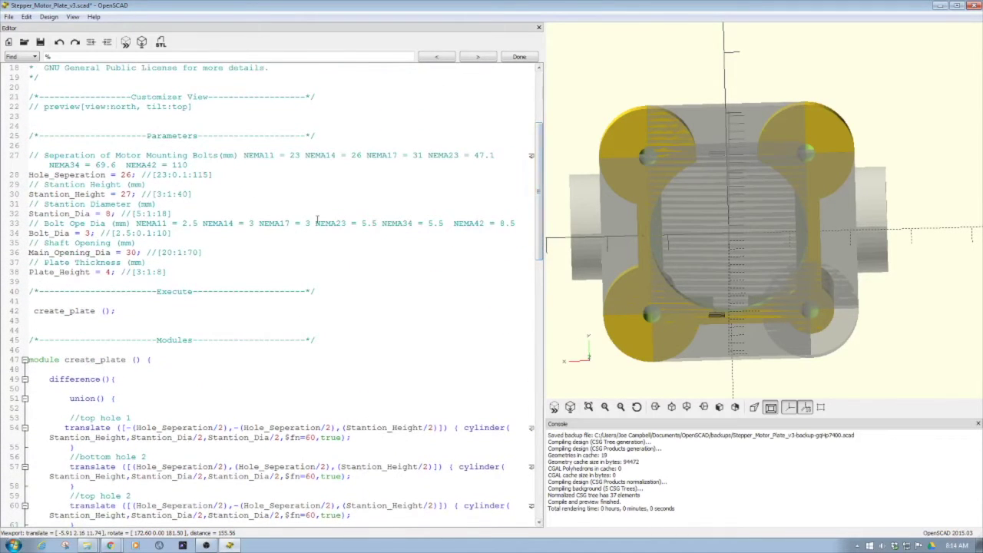
drag(680, 181, 670, 271)
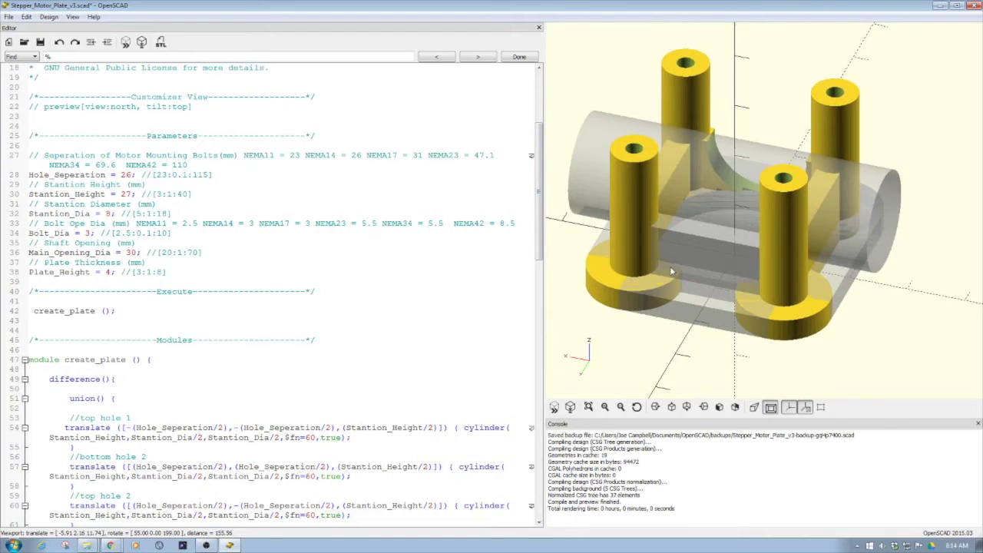
drag(670, 271, 810, 258)
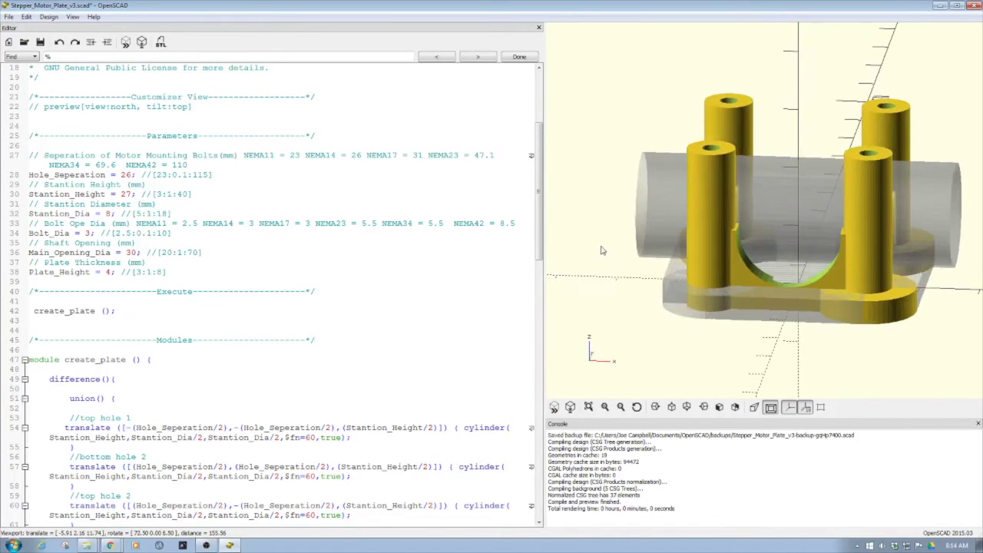
drag(540, 221, 542, 231)
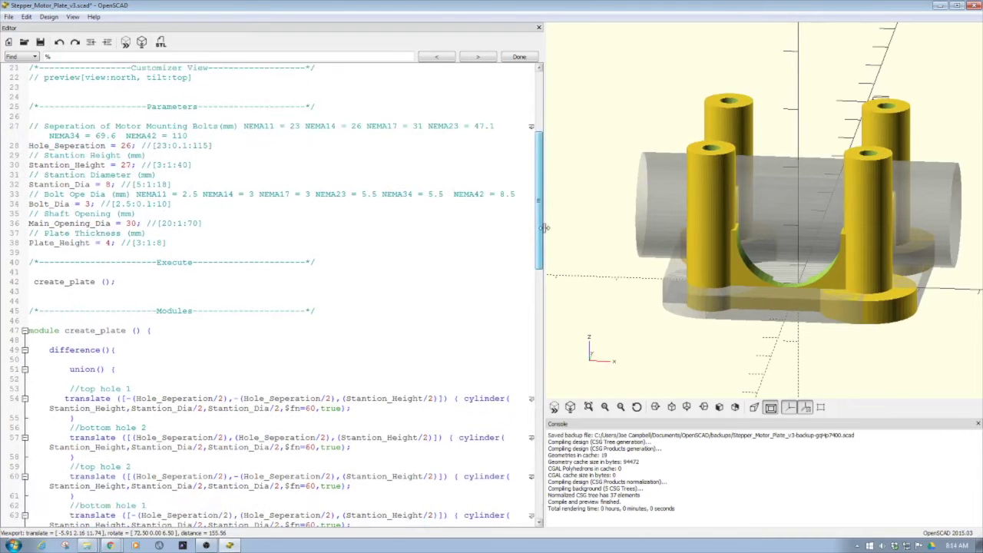
drag(766, 159, 770, 183)
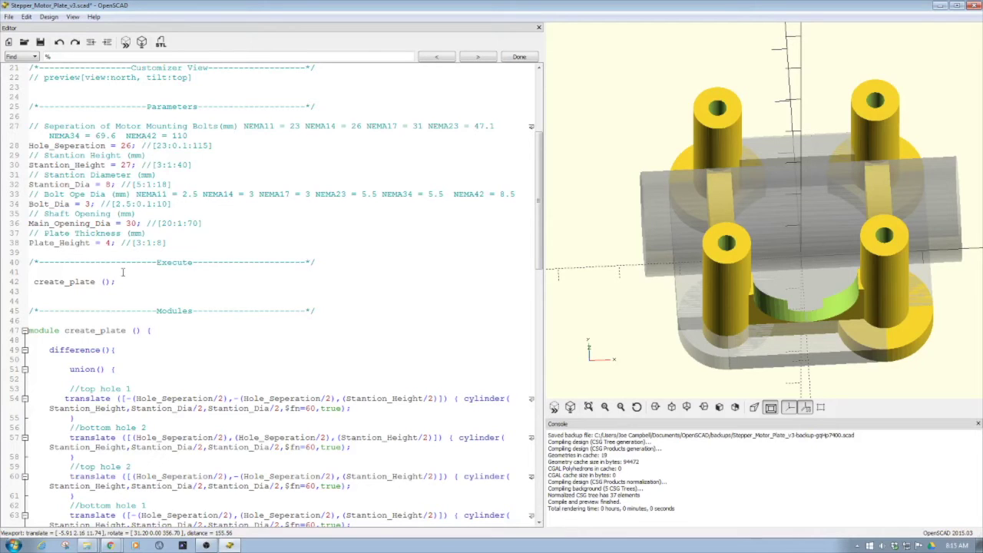
Highlight the create_plate () call in the Execute section and the module create_plate () definition line to compare them
drag(115, 282, 30, 272)
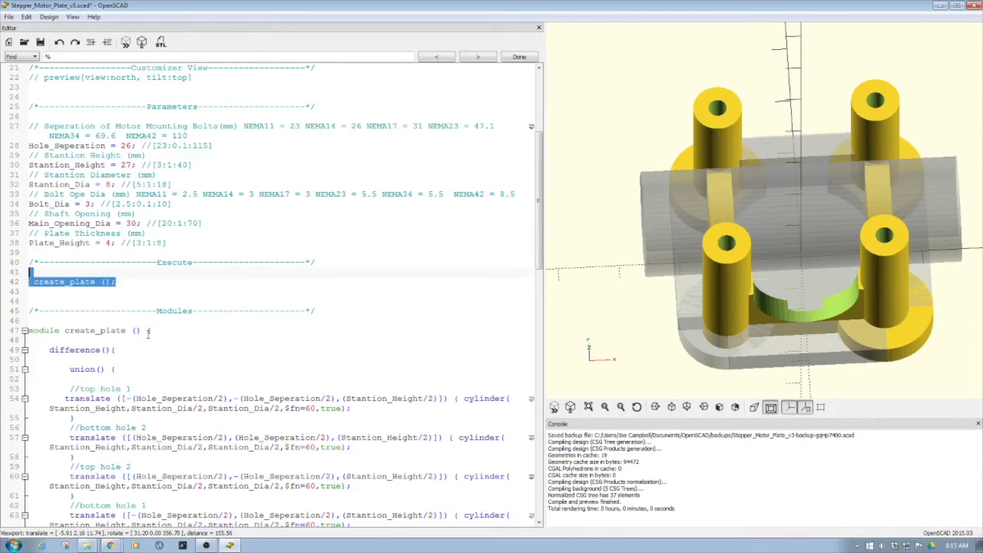
drag(151, 330, 29, 330)
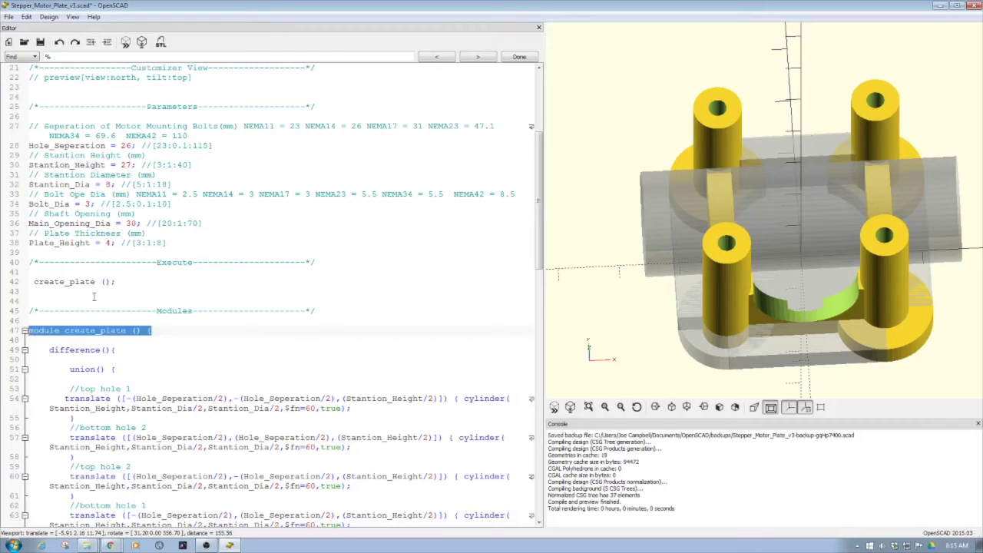
drag(117, 282, 34, 282)
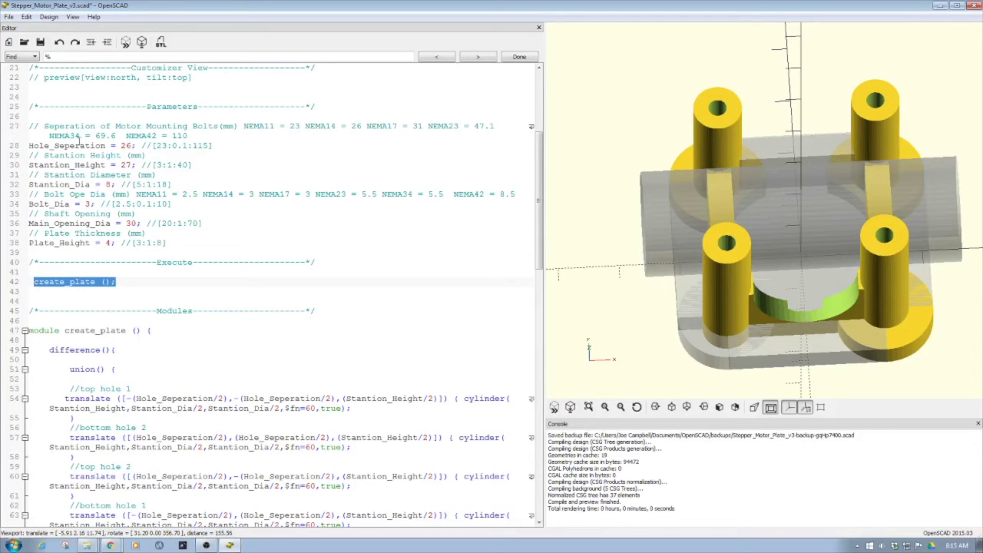
Highlight the whole block of parameters, from the motor mounting bolt separation comment through the Plate_Height line
drag(174, 243, 25, 128)
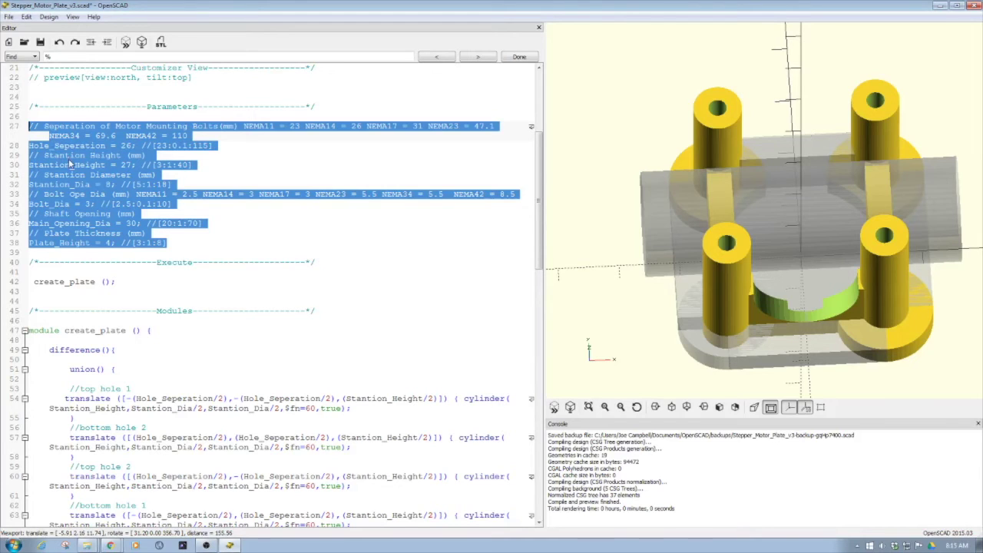
click(121, 253)
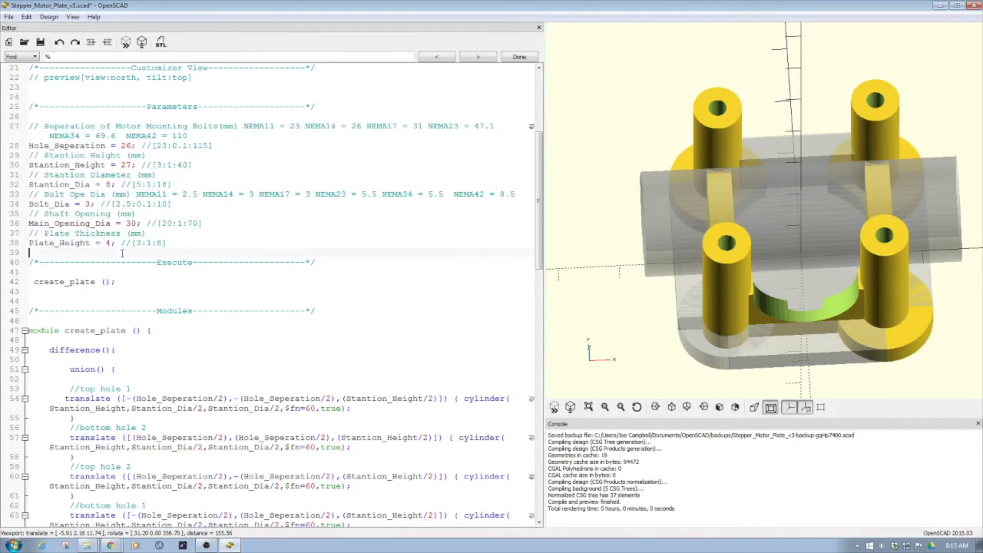
drag(173, 244, 29, 120)
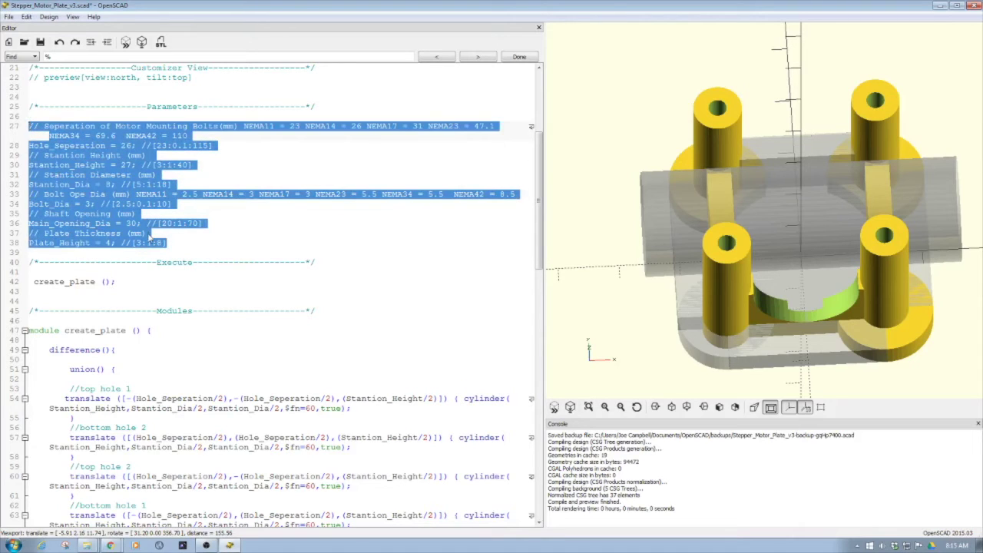